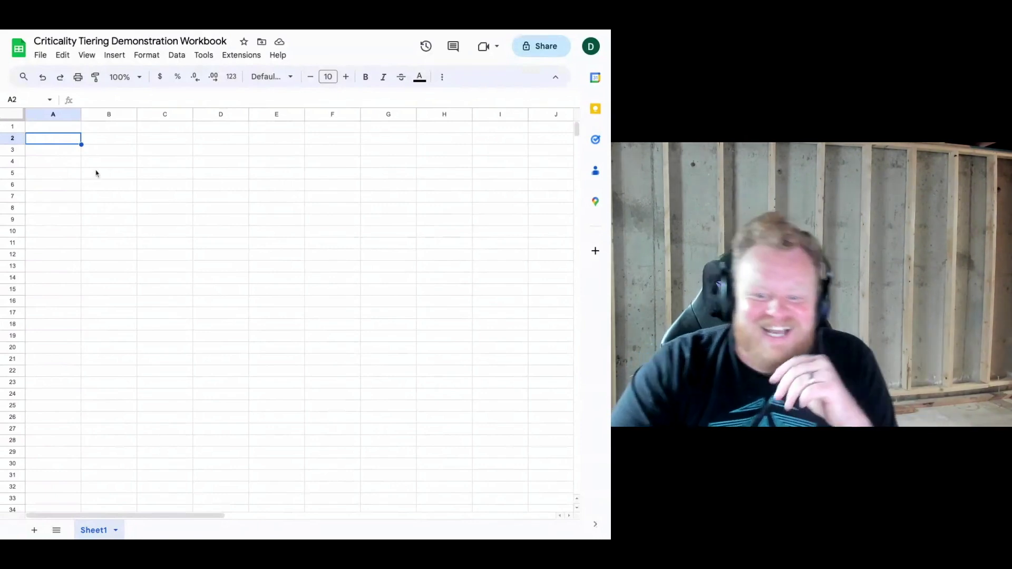
- Enter the column headers "Revenue" in B1 and "Regulatory Conpliance" in C1
{"action": "left_click", "coordinate": [57, 128]}
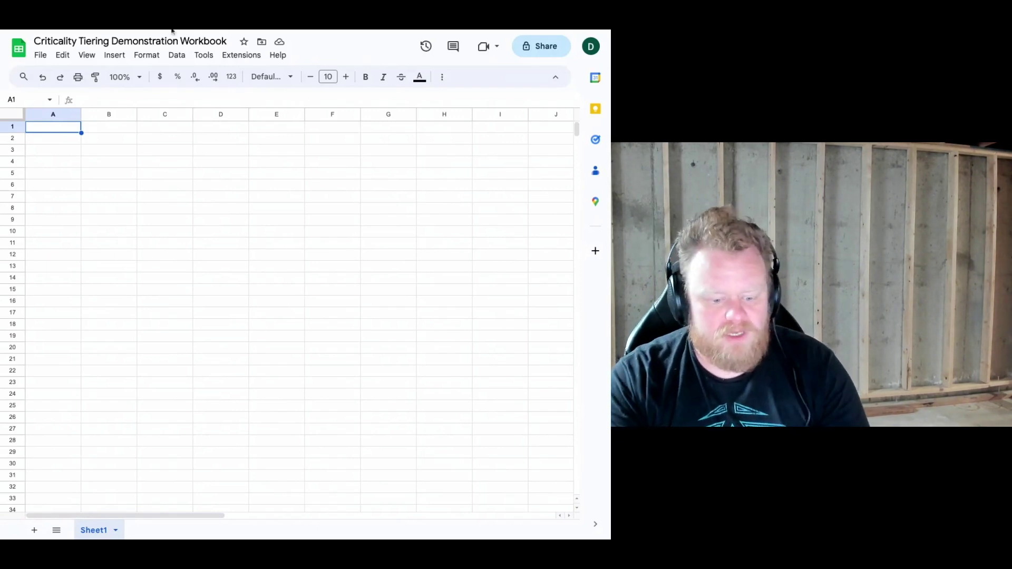
{"action": "key", "text": "Right"}
{"action": "type", "text": "Revenue"}
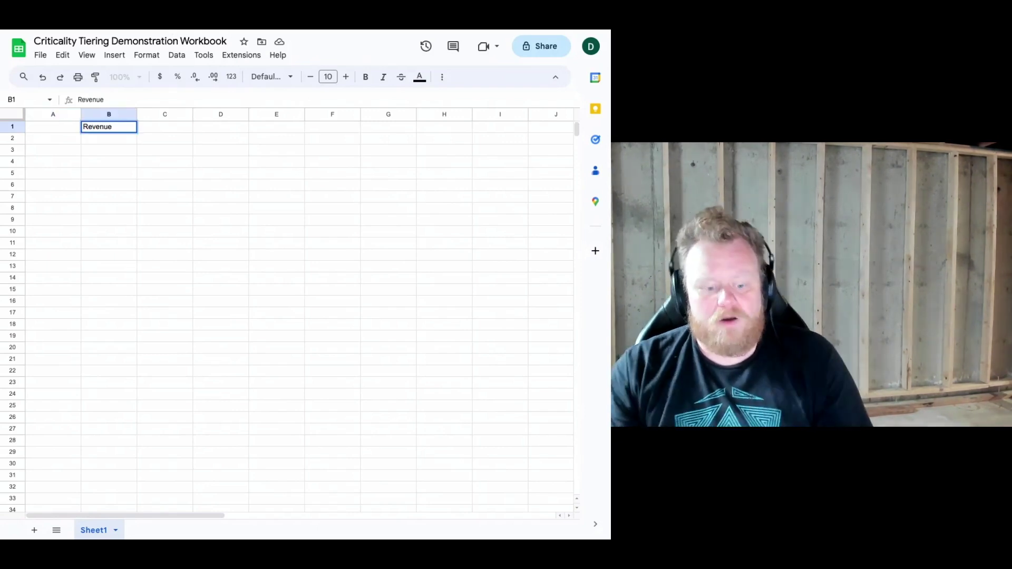
{"action": "key", "text": "Tab"}
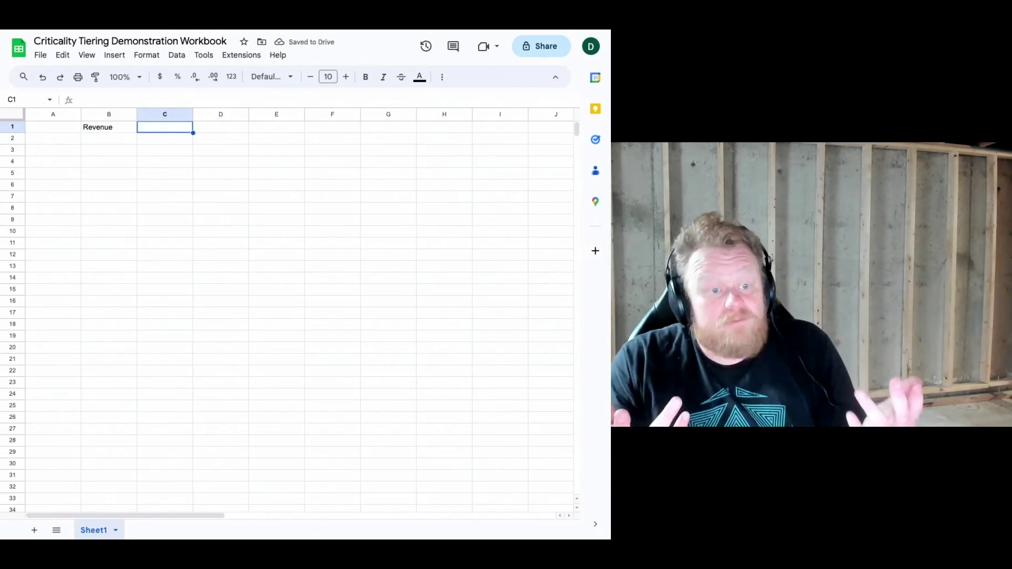
{"action": "type", "text": "Regulatory Con"}
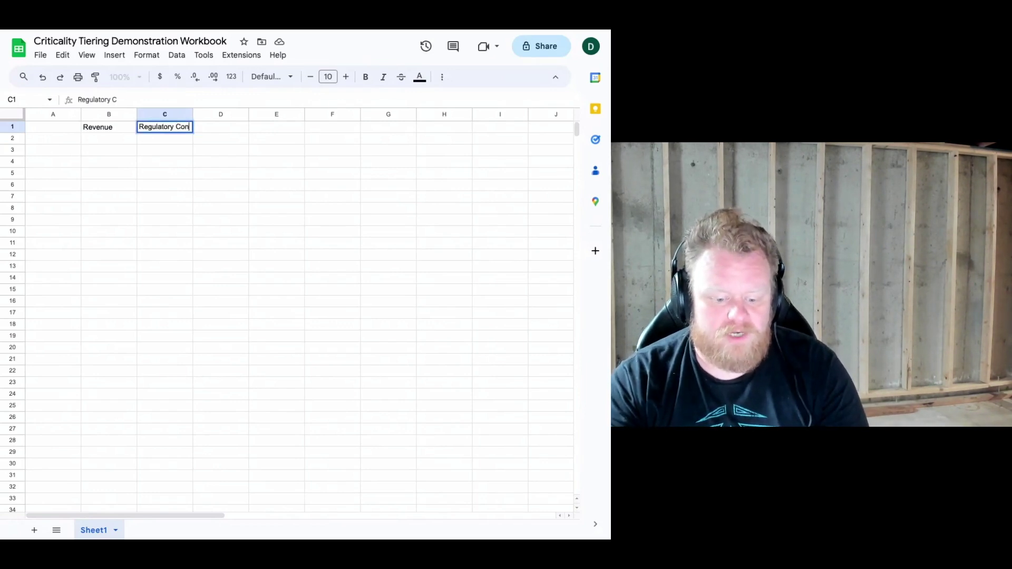
{"action": "type", "text": "pliance"}
{"action": "key", "text": "Tab"}
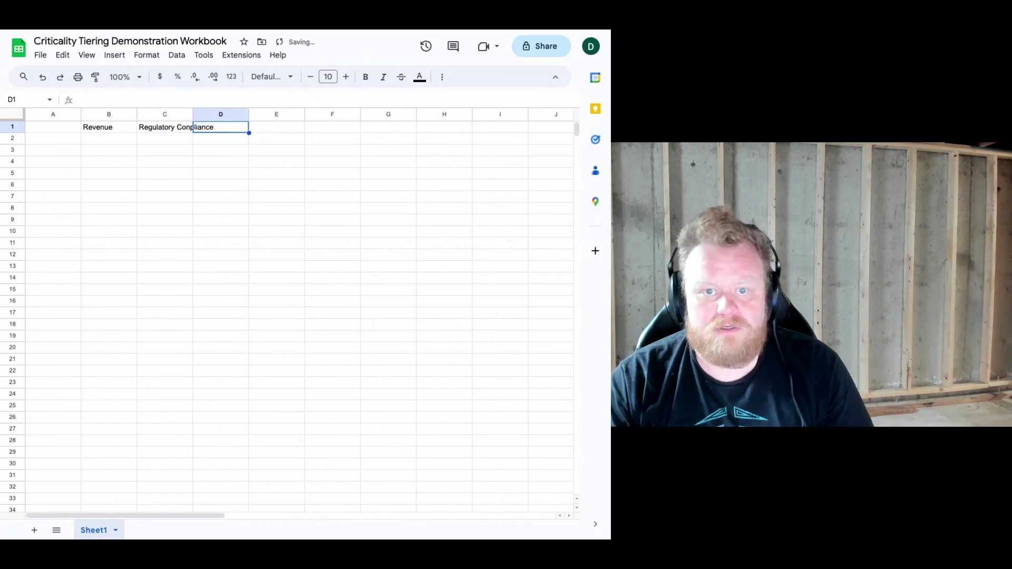
- Correct the spelling of the header in C1 to "Regulatory Compliance"
{"action": "left_click", "coordinate": [159, 124]}
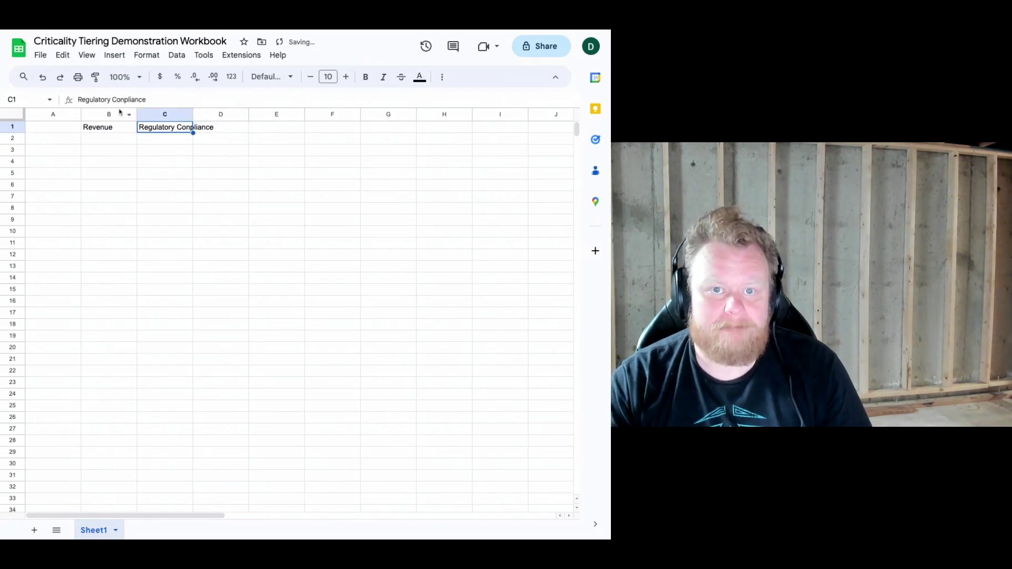
{"action": "left_click", "coordinate": [124, 100]}
{"action": "key", "text": "BackSpace"}
{"action": "type", "text": "m"}
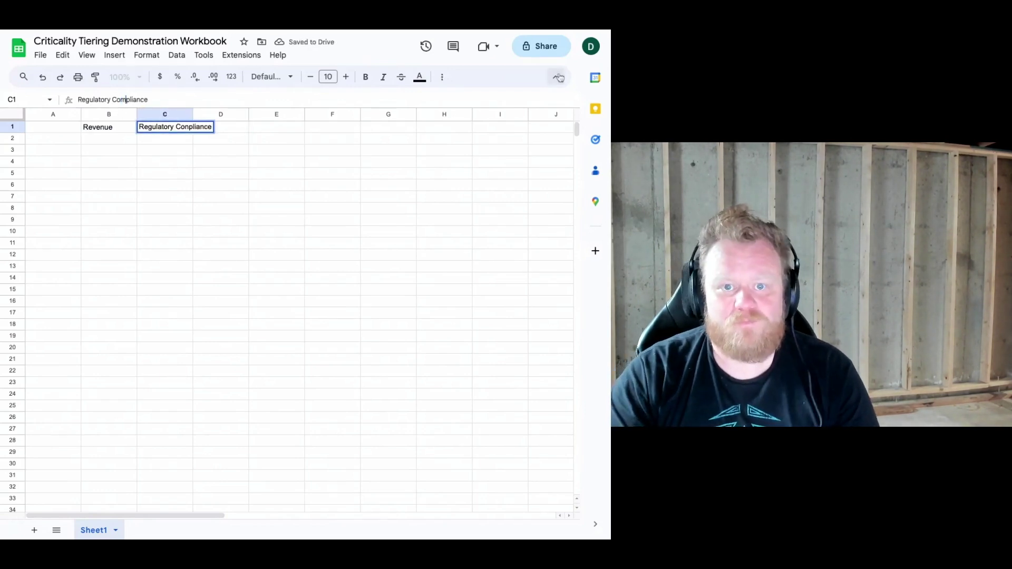
{"action": "key", "text": "Return"}
- Add the column headers "Data Types" in D1, "Data Quantity" in E1 and "Strategic Priority" in F1
{"action": "key", "text": "Up"}
{"action": "key", "text": "Right"}
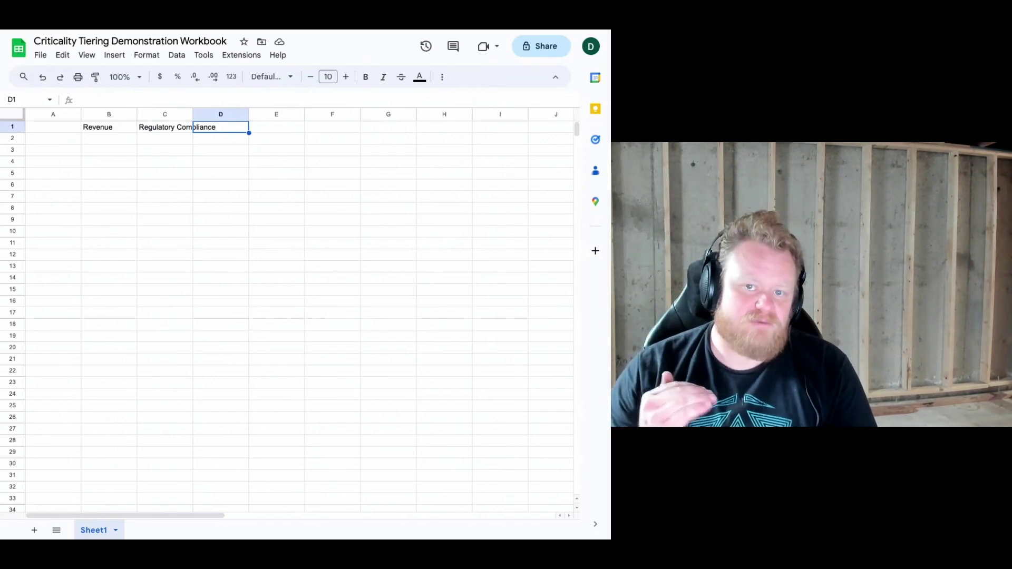
{"action": "type", "text": "Data Types"}
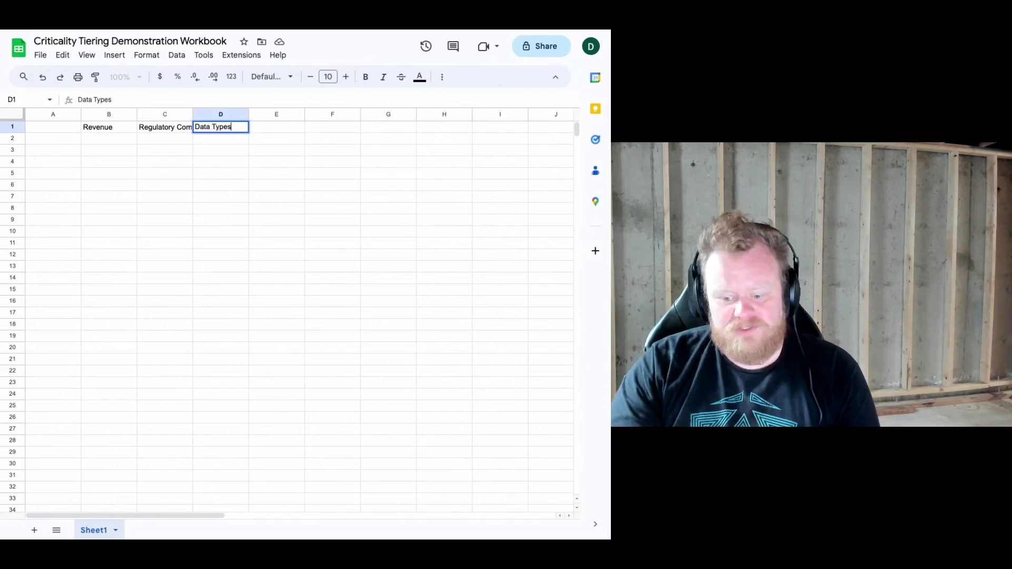
{"action": "key", "text": "Tab"}
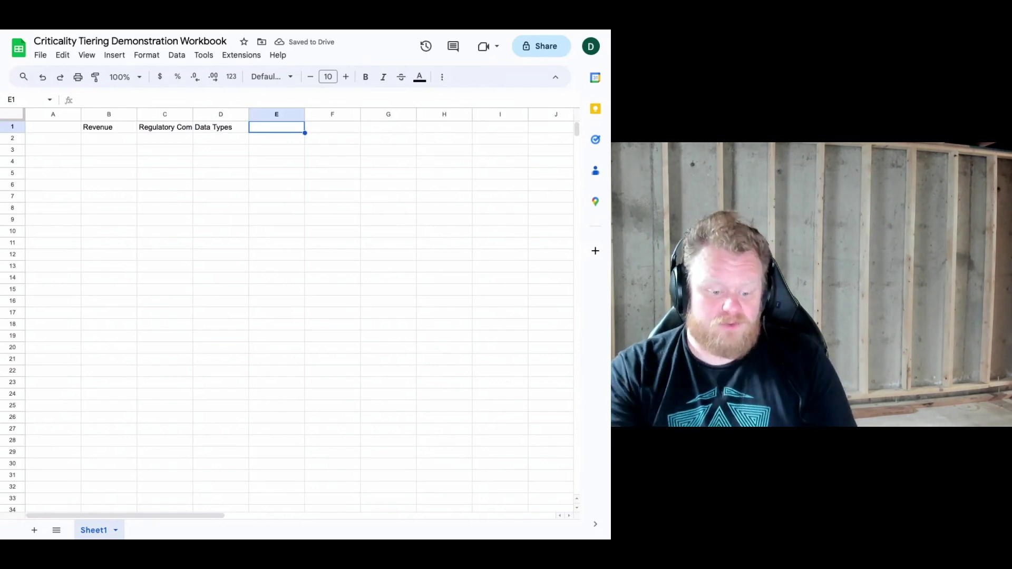
{"action": "type", "text": "Data Quantity"}
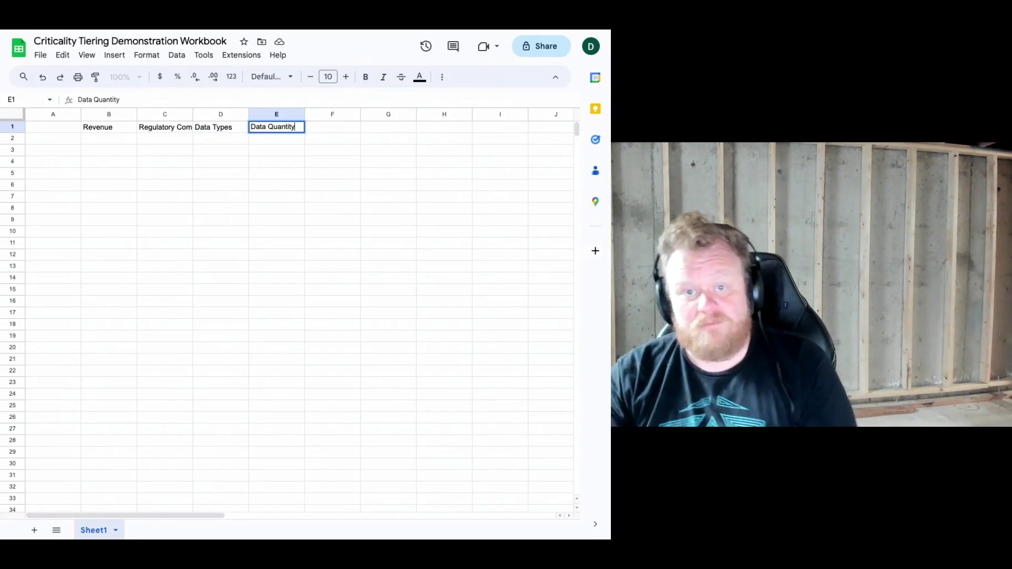
{"action": "key", "text": "Tab"}
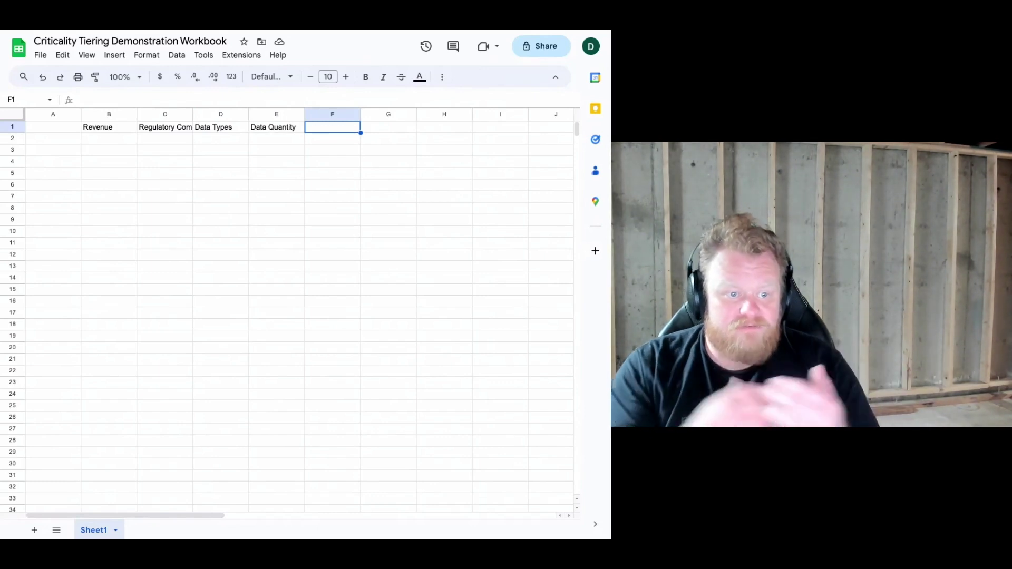
{"action": "type", "text": "Strategic"}
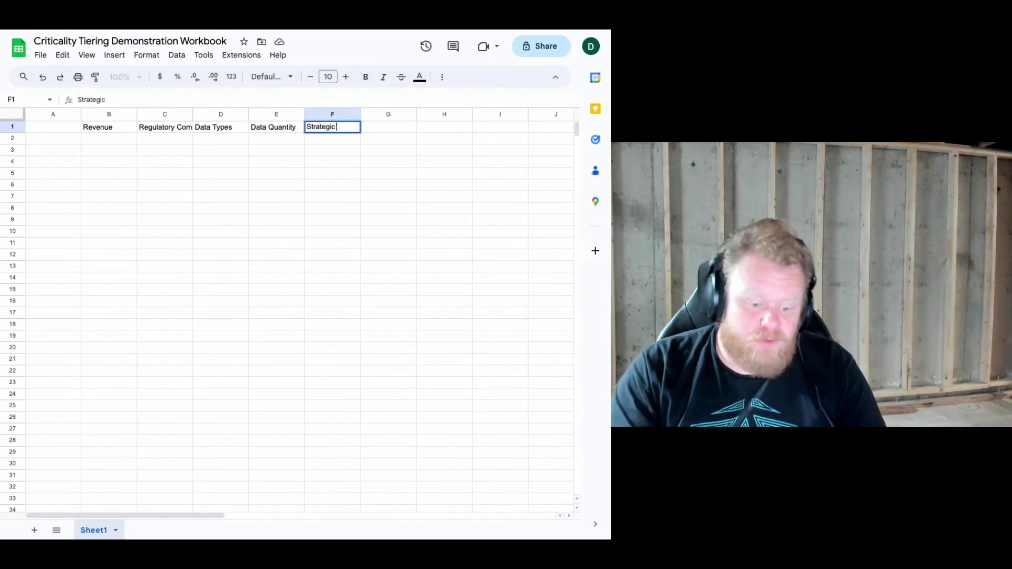
{"action": "type", "text": " Priority"}
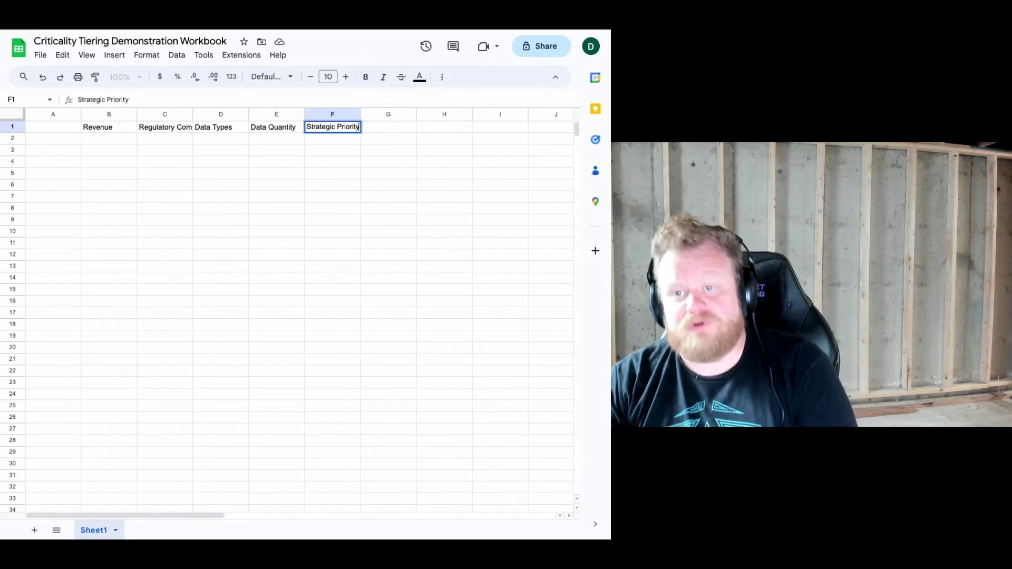
{"action": "left_click", "coordinate": [391, 131]}
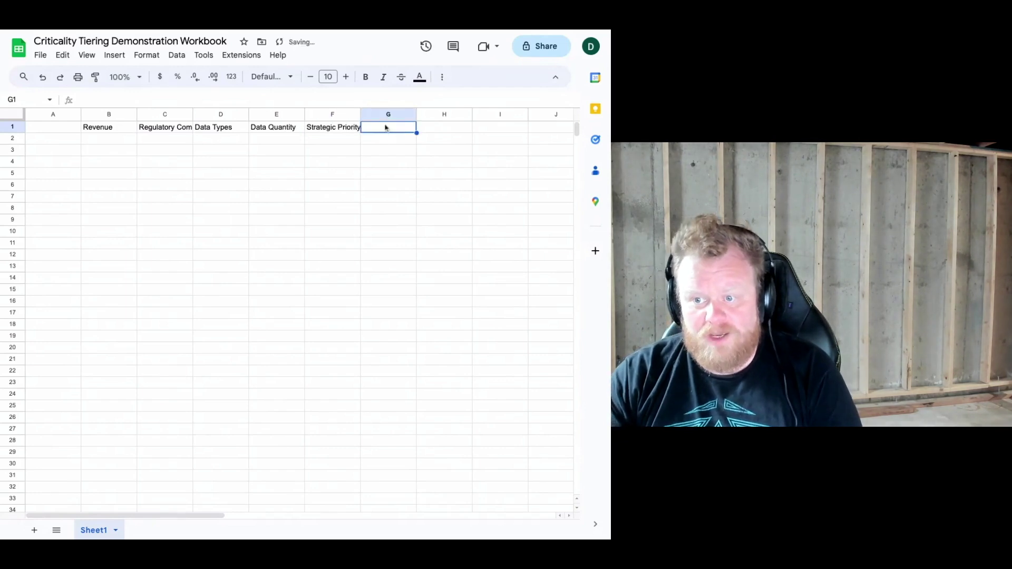
{"action": "left_click", "coordinate": [45, 137]}
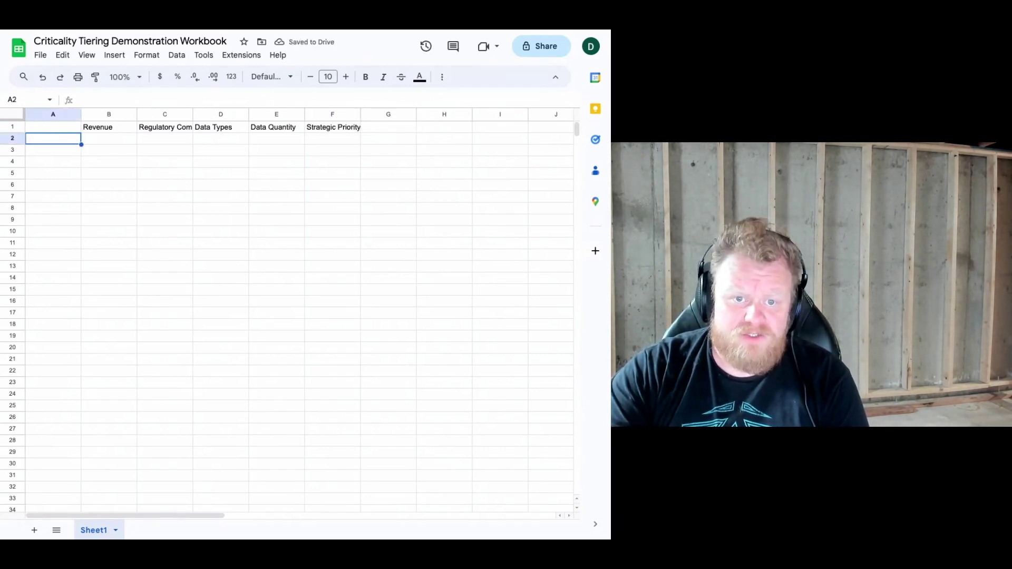
- Delete the Regulatory Compliance and Data Quantity columns together
{"action": "left_click", "coordinate": [262, 115]}
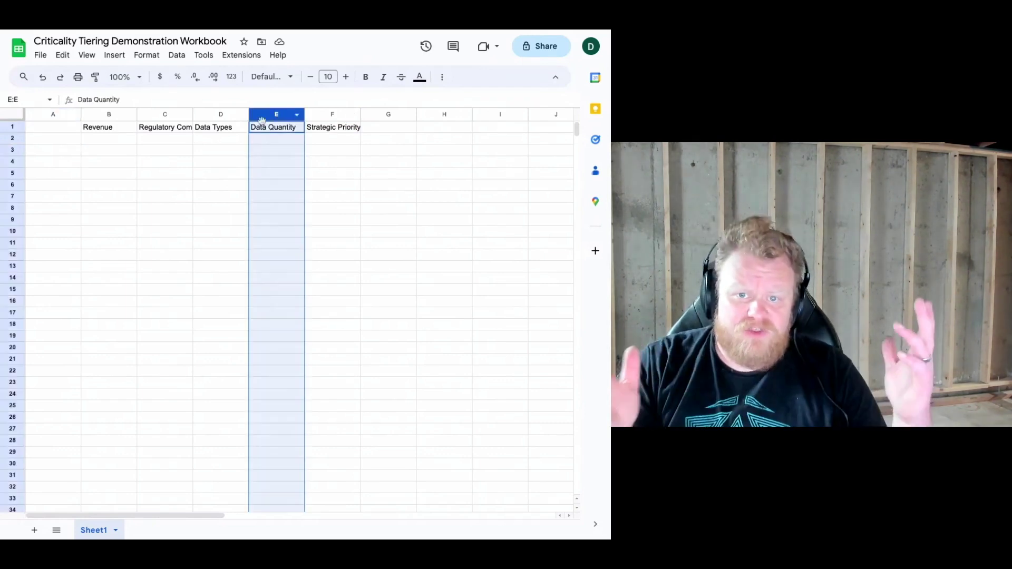
{"action": "left_click", "coordinate": [171, 116], "text": "ctrl"}
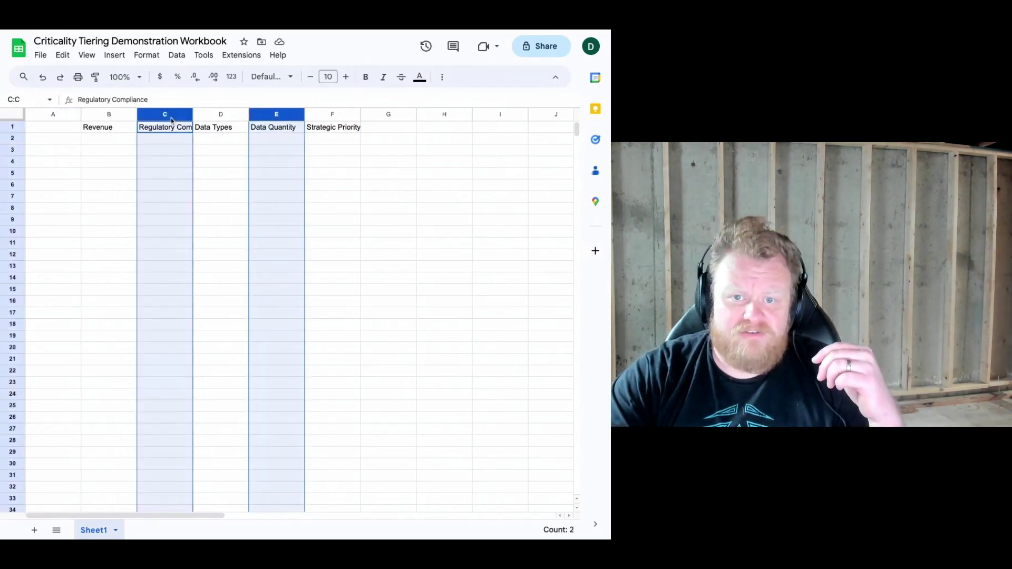
{"action": "right_click", "coordinate": [170, 117]}
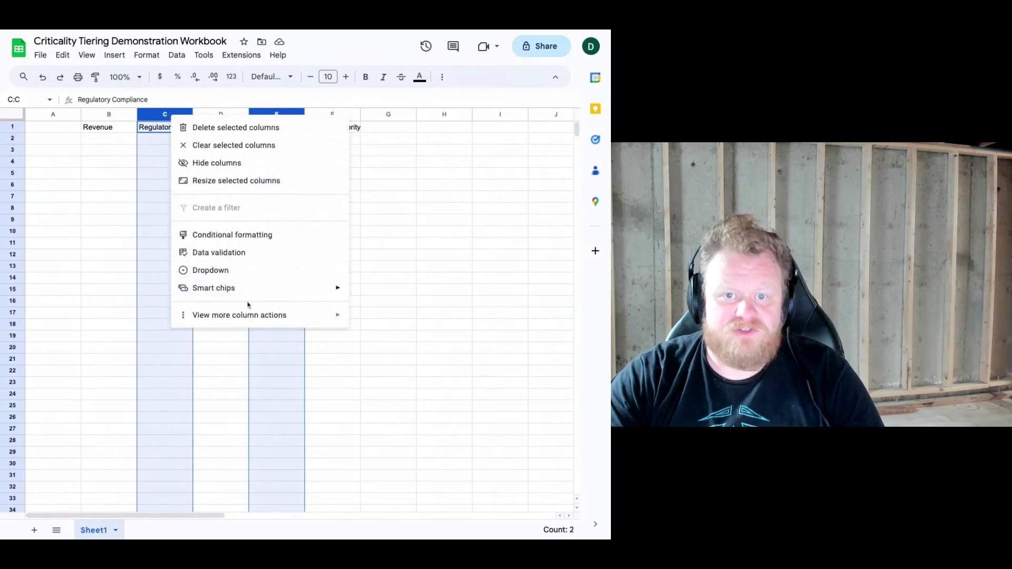
{"action": "left_click", "coordinate": [232, 128]}
{"action": "left_click", "coordinate": [408, 242]}
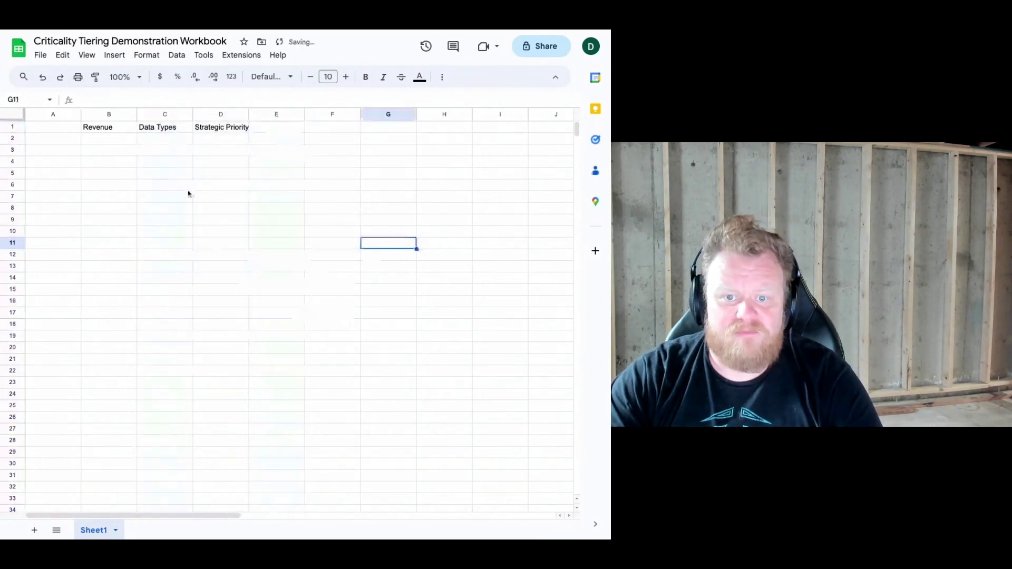
- Widen columns B through D equally so their headers fit comfortably
{"action": "left_click", "coordinate": [164, 149]}
{"action": "left_click", "coordinate": [117, 117]}
{"action": "left_click_drag", "start_coordinate": [248, 115], "coordinate": [297, 114]}
{"action": "left_click", "coordinate": [324, 150]}
- Enter the row labels "Product 1", "Product 2" and "Product 3" in cells A2 to A4
{"action": "left_click", "coordinate": [54, 139]}
{"action": "type", "text": "Product 1"}
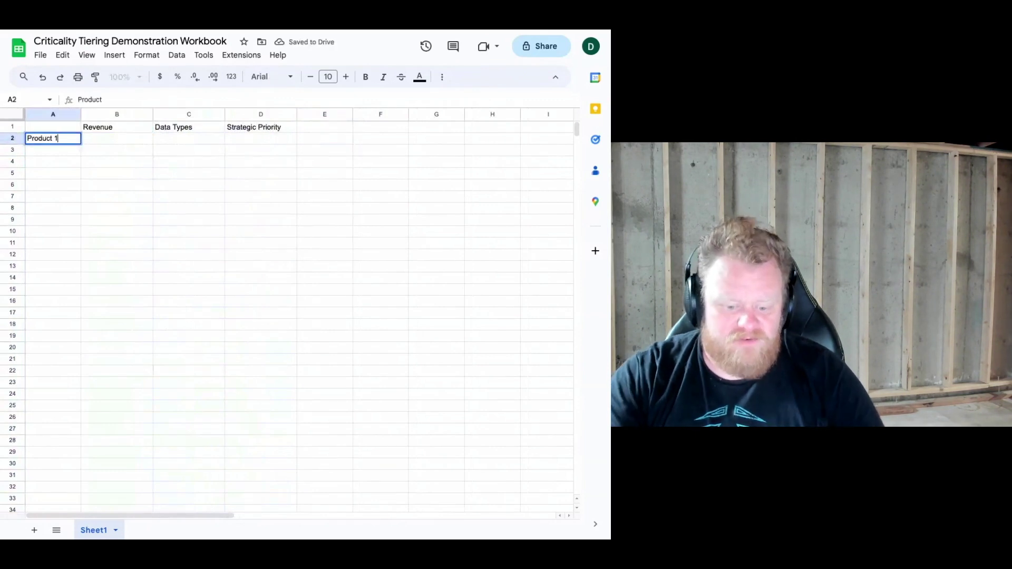
{"action": "key", "text": "Return"}
{"action": "type", "text": "Product 2"}
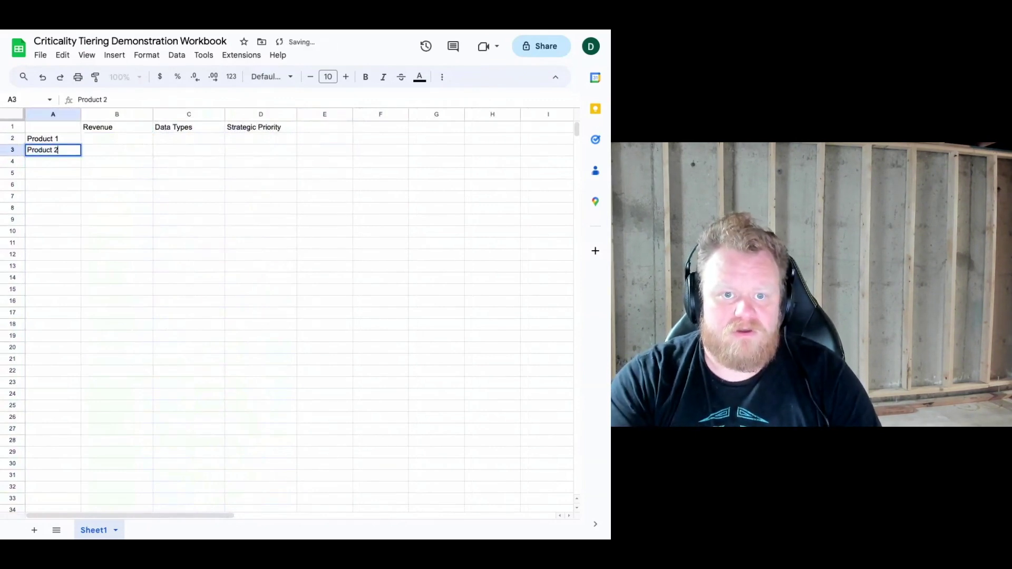
{"action": "key", "text": "Return"}
{"action": "type", "text": "Product 3"}
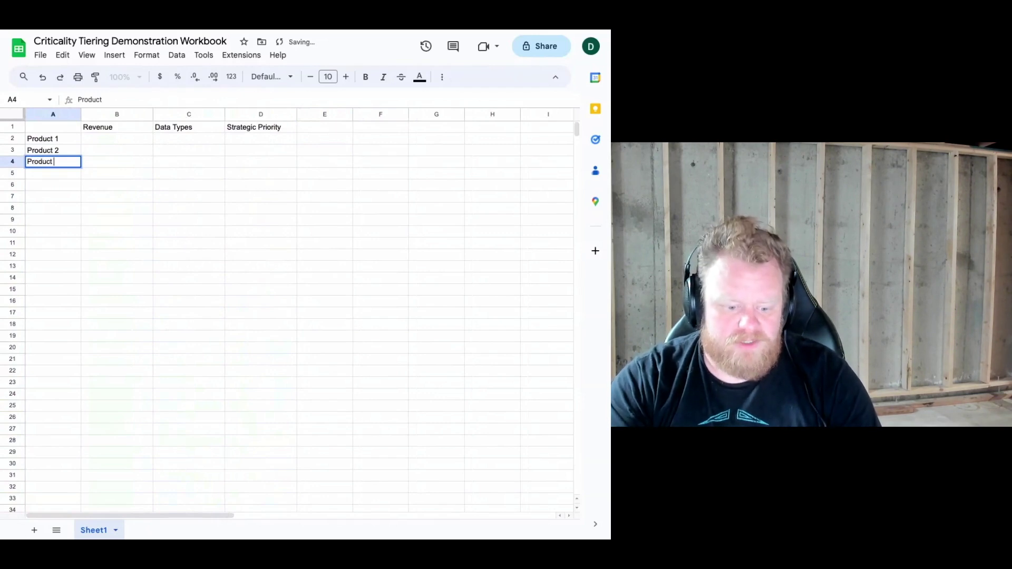
{"action": "key", "text": "Tab"}
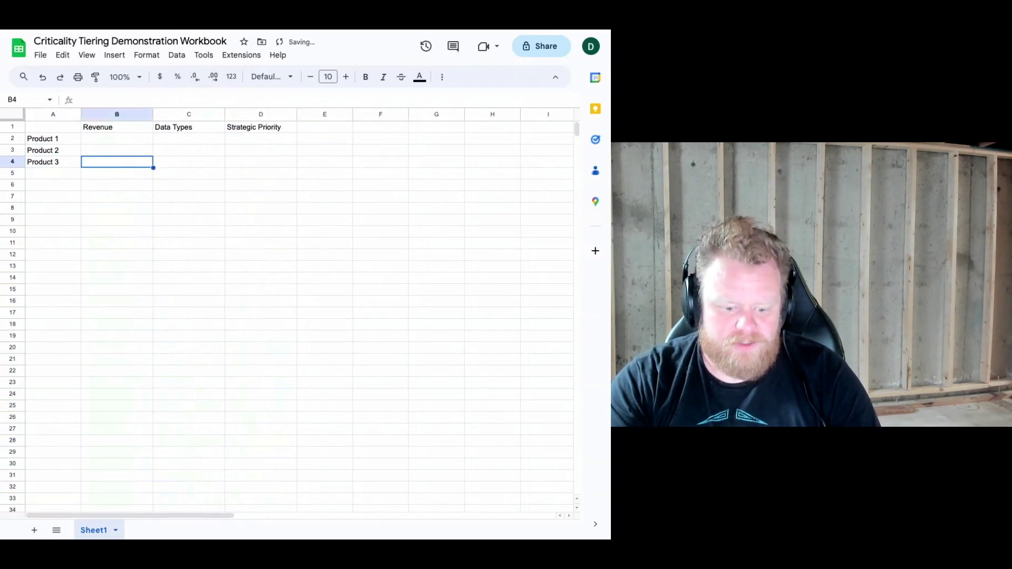
- Fill in the Revenue column with 100 for Product 1, 400 for Product 2 and 1000 for Product 3
{"action": "left_click", "coordinate": [117, 138]}
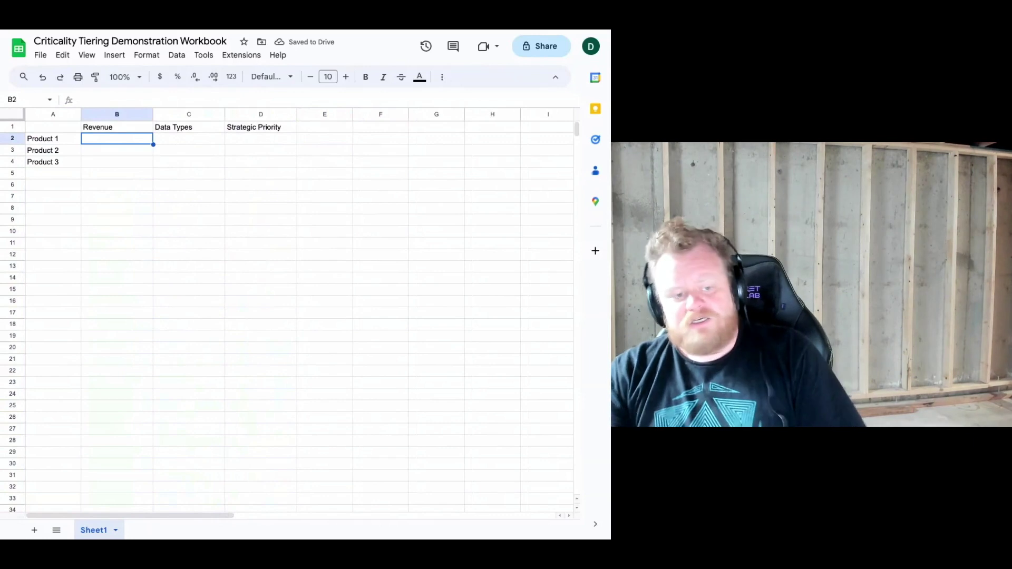
{"action": "type", "text": "100"}
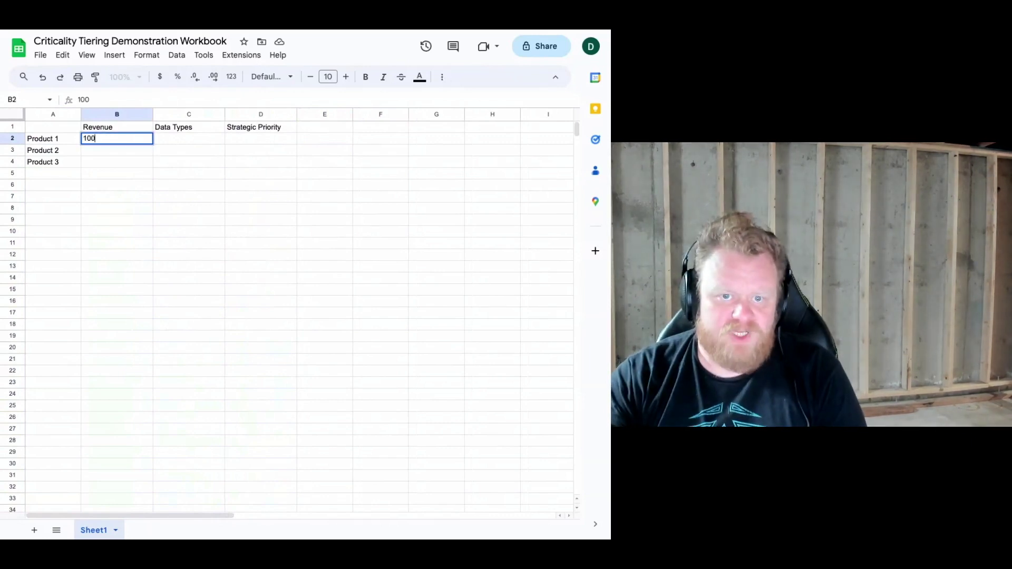
{"action": "key", "text": "Return"}
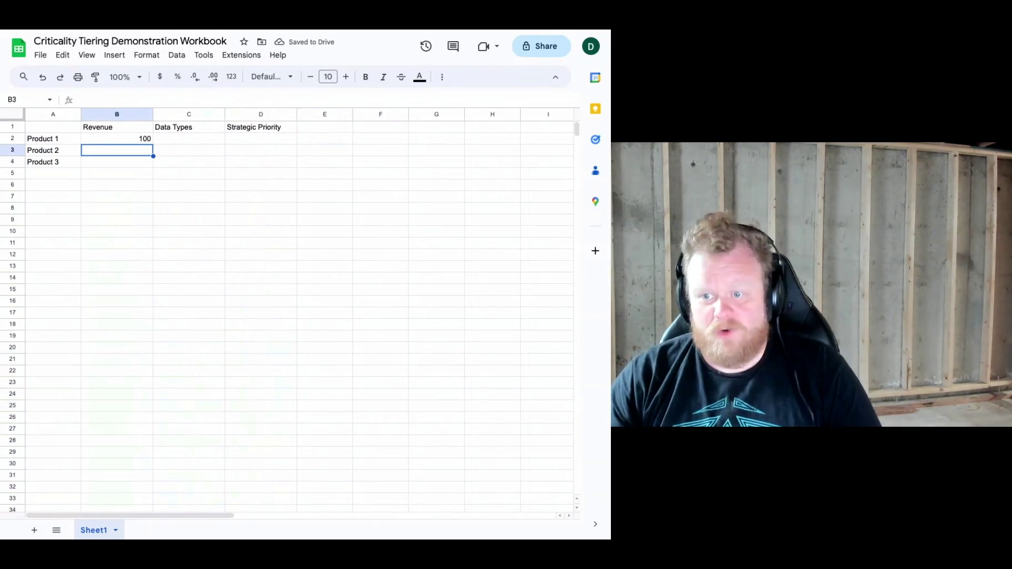
{"action": "type", "text": "400"}
{"action": "key", "text": "Return"}
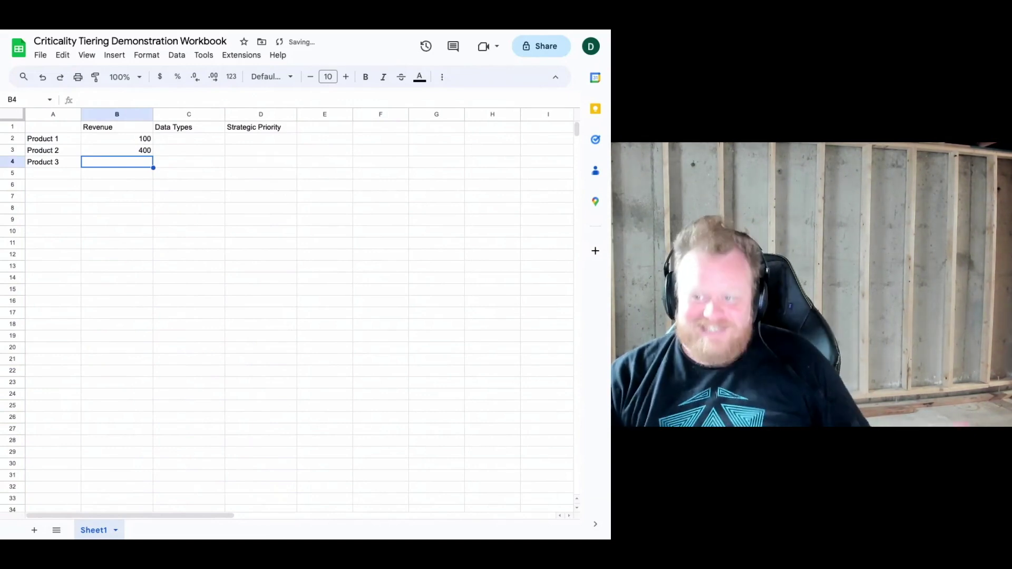
{"action": "type", "text": "10"}
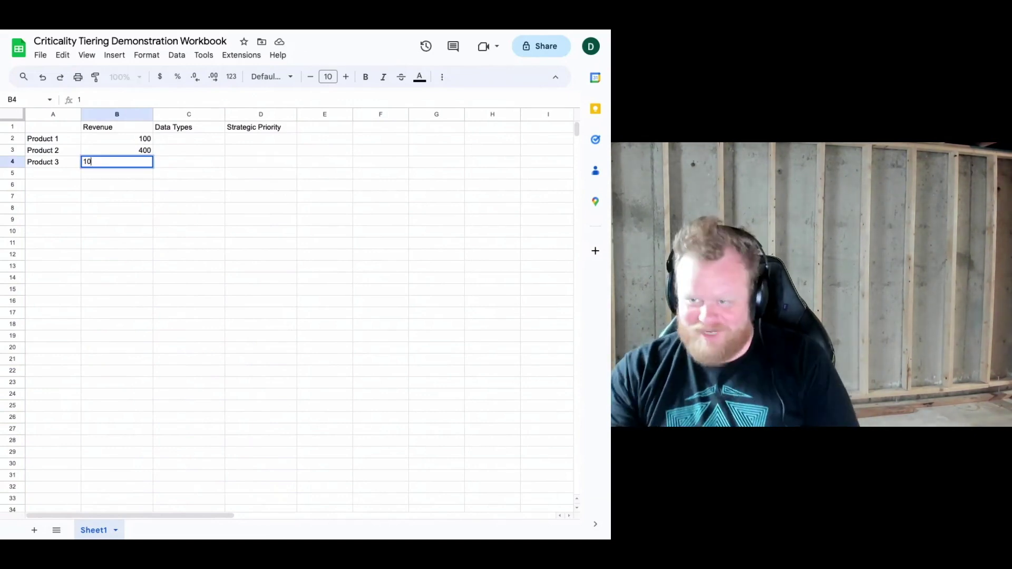
{"action": "type", "text": "00"}
{"action": "key", "text": "Tab"}
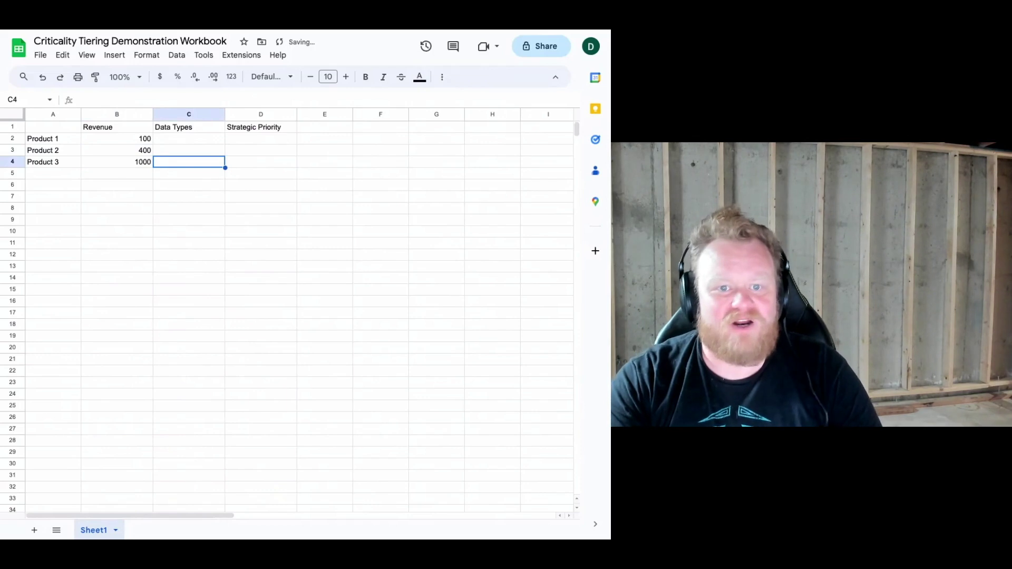
- Insert one blank column between Data Types and Strategic Priority
{"action": "left_click", "coordinate": [189, 150]}
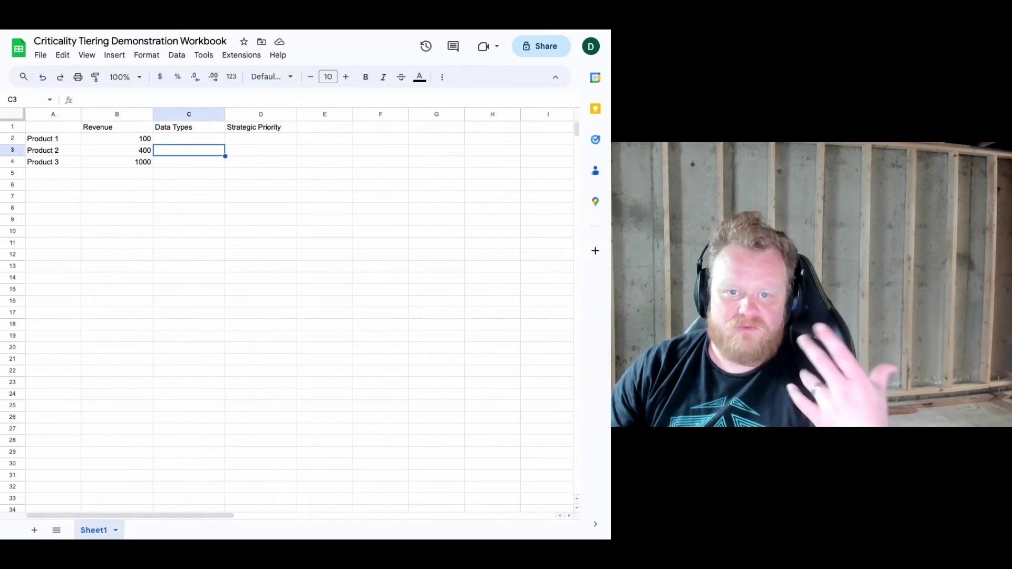
{"action": "right_click", "coordinate": [266, 114]}
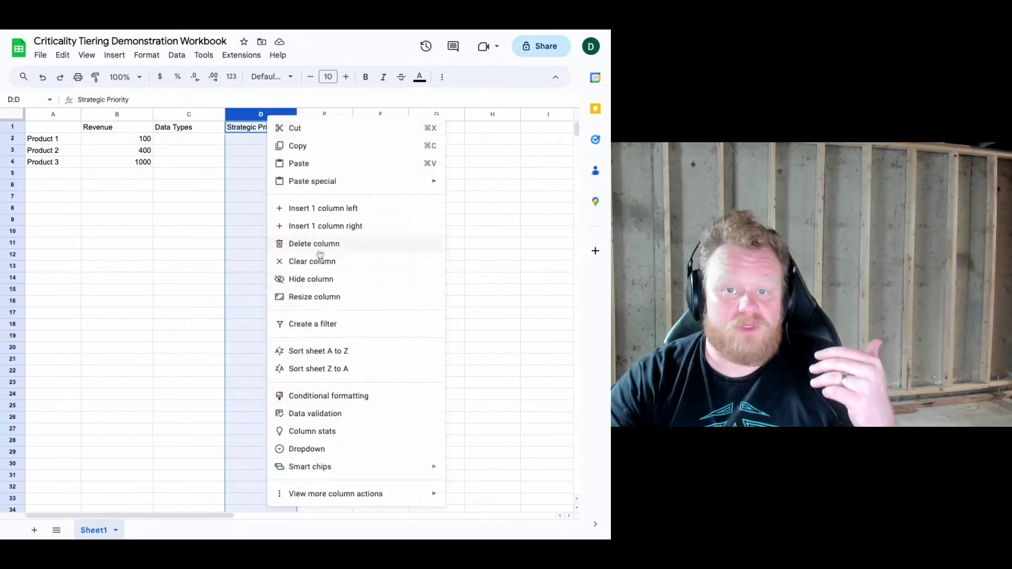
{"action": "left_click", "coordinate": [326, 210]}
{"action": "left_click", "coordinate": [381, 255]}
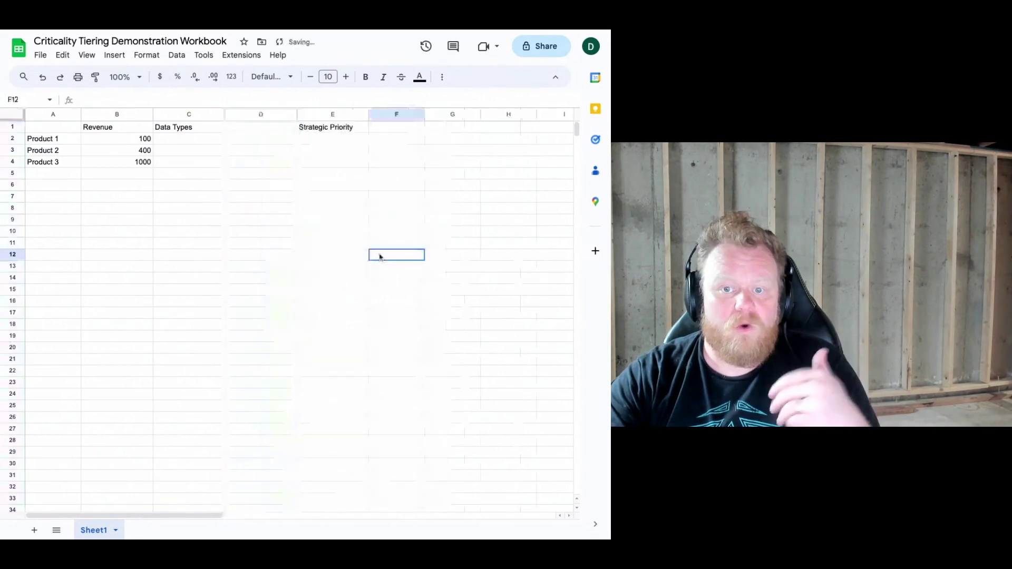
- Enter "Most Sensitive" as the Data Types value for Product 1 in C2
{"action": "left_click", "coordinate": [170, 159]}
{"action": "left_click", "coordinate": [184, 138]}
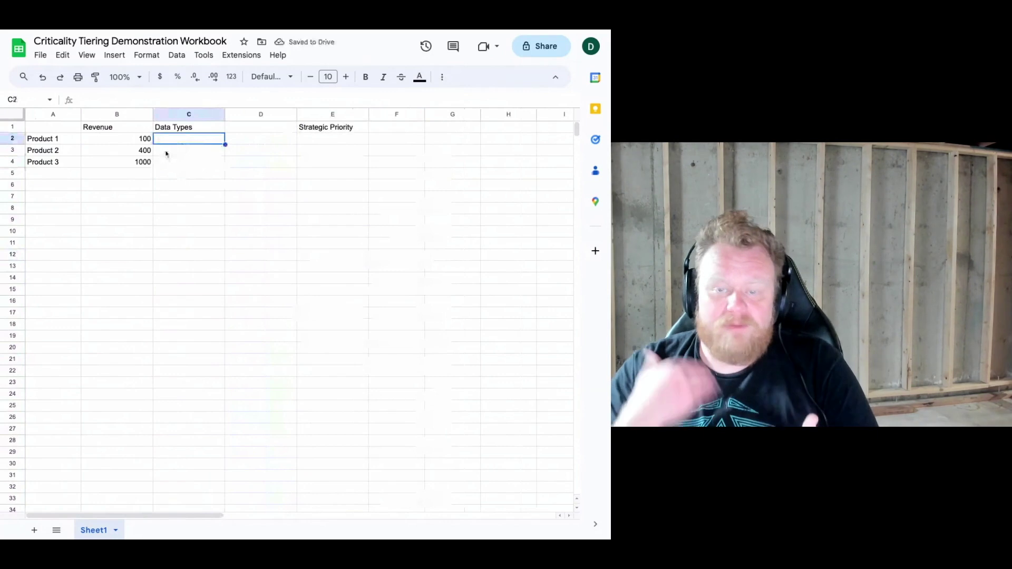
{"action": "type", "text": "Most Sensitive"}
{"action": "key", "text": "Tab"}
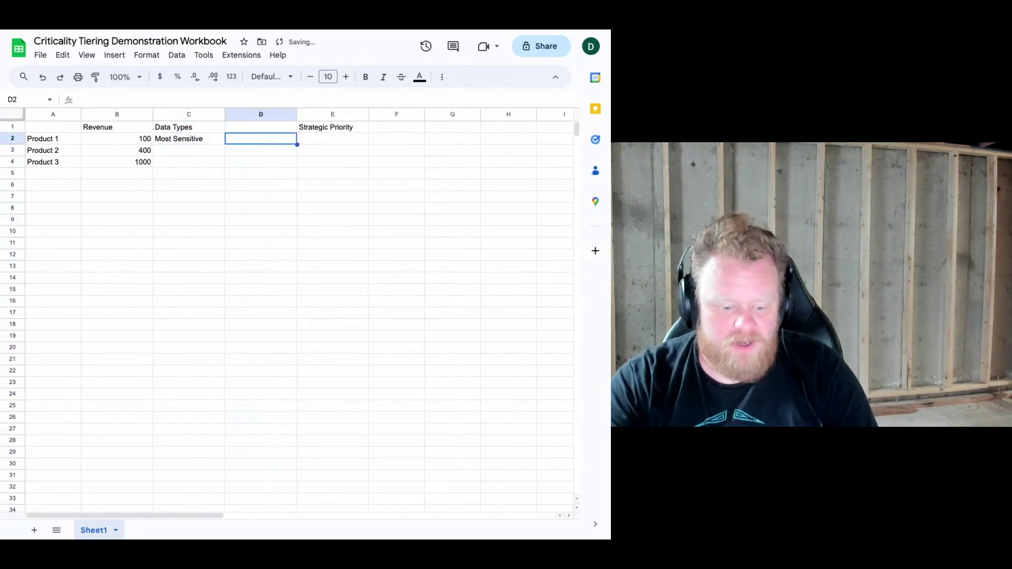
- Enter "Pretty Sensitive" as the Data Types value for Product 2 and Product 3 in C3 and C4
{"action": "key", "text": "Return"}
{"action": "type", "text": "Pre"}
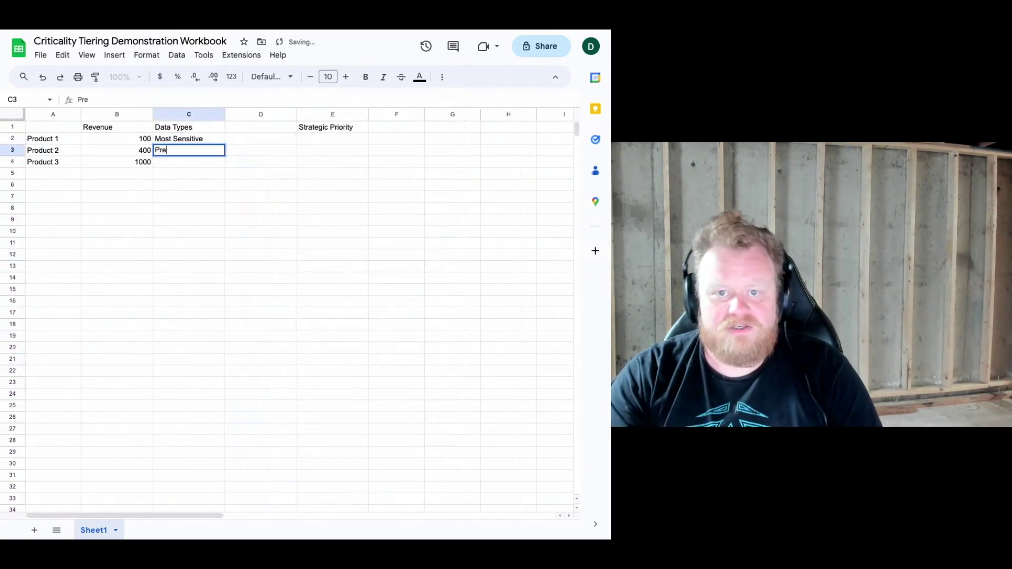
{"action": "type", "text": "tty Sensitive"}
{"action": "key", "text": "Return"}
{"action": "left_click", "coordinate": [189, 150]}
{"action": "left_click_drag", "start_coordinate": [225, 156], "coordinate": [225, 168]}
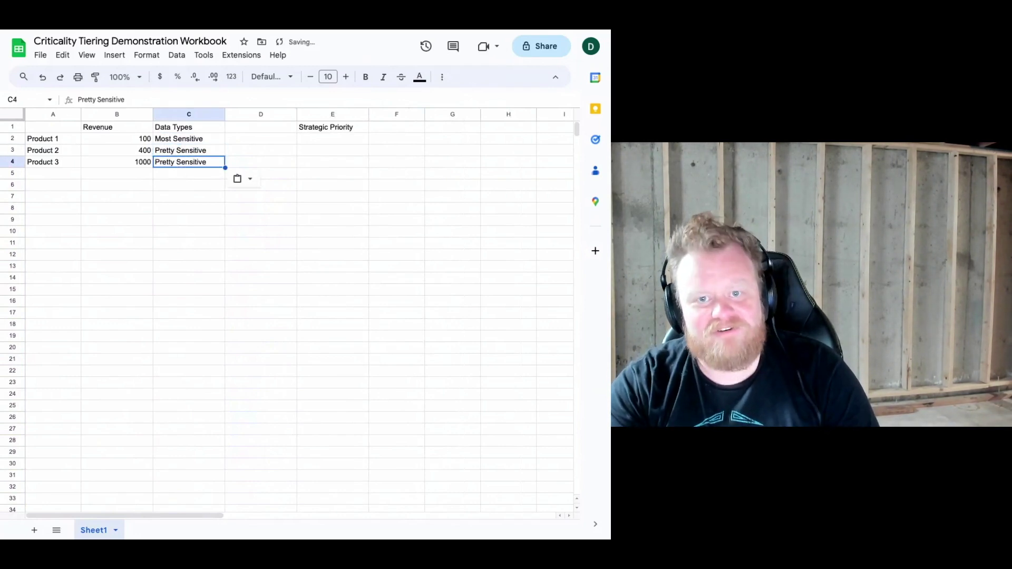
{"action": "key", "text": "Right"}
{"action": "key", "text": "Right"}
{"action": "key", "text": "Up"}
{"action": "key", "text": "Left"}
{"action": "key", "text": "Left"}
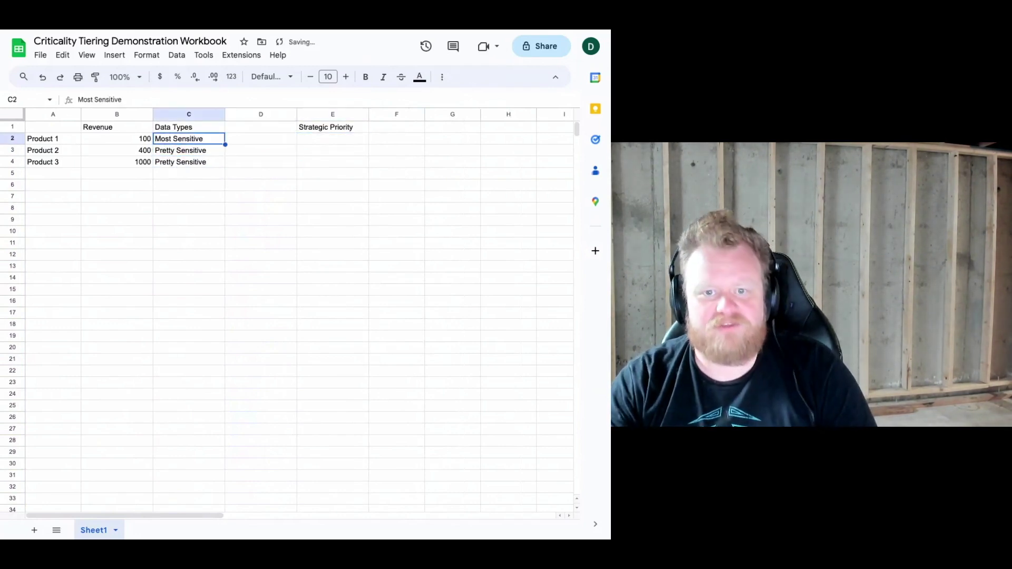
{"action": "left_click", "coordinate": [142, 163]}
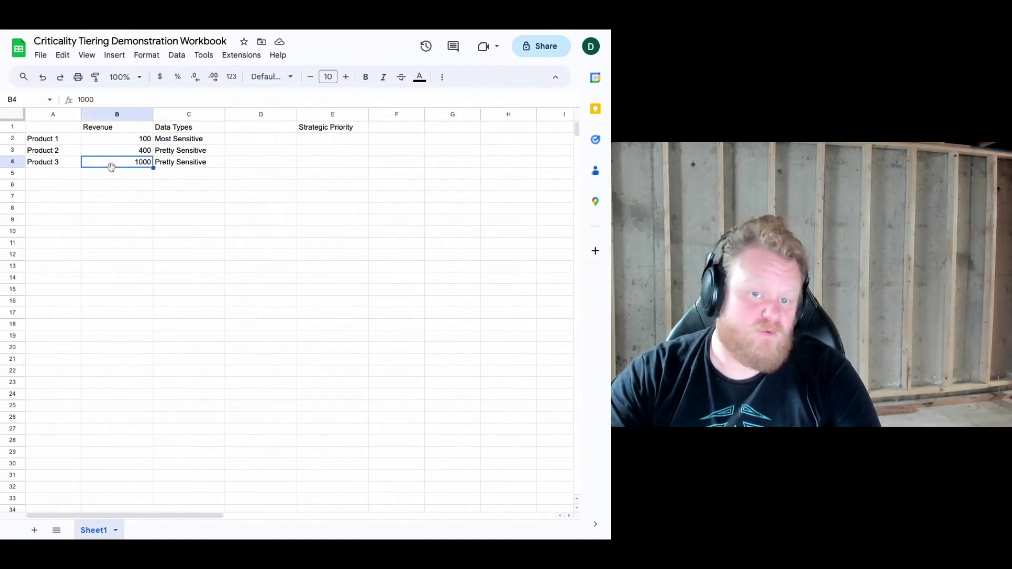
- Enter 1000 as Product 1's data type score in D2
{"action": "left_click", "coordinate": [234, 139]}
{"action": "left_click", "coordinate": [194, 142]}
{"action": "key", "text": "shift+Right"}
{"action": "left_click", "coordinate": [256, 138]}
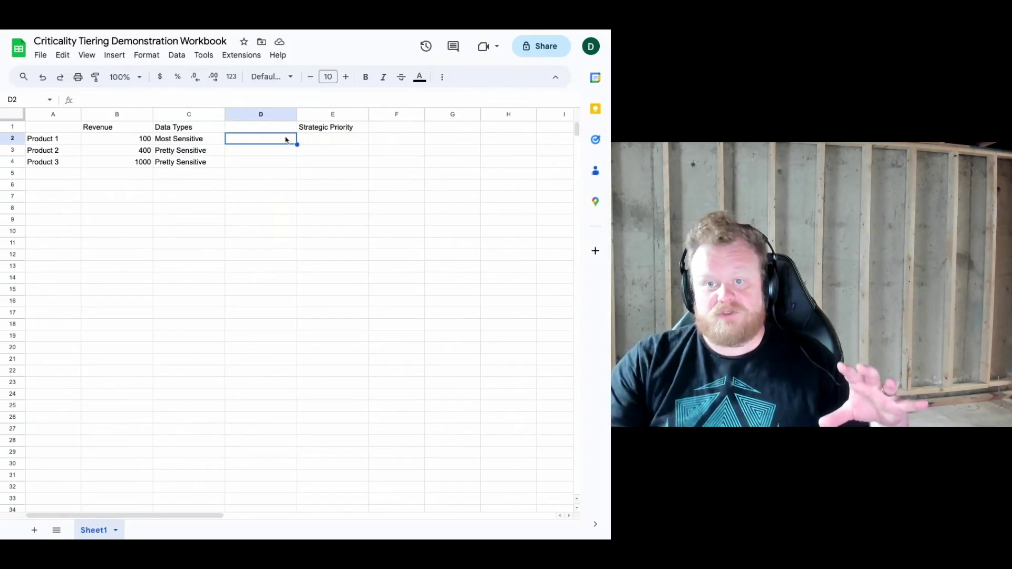
{"action": "type", "text": "1000"}
{"action": "key", "text": "Return"}
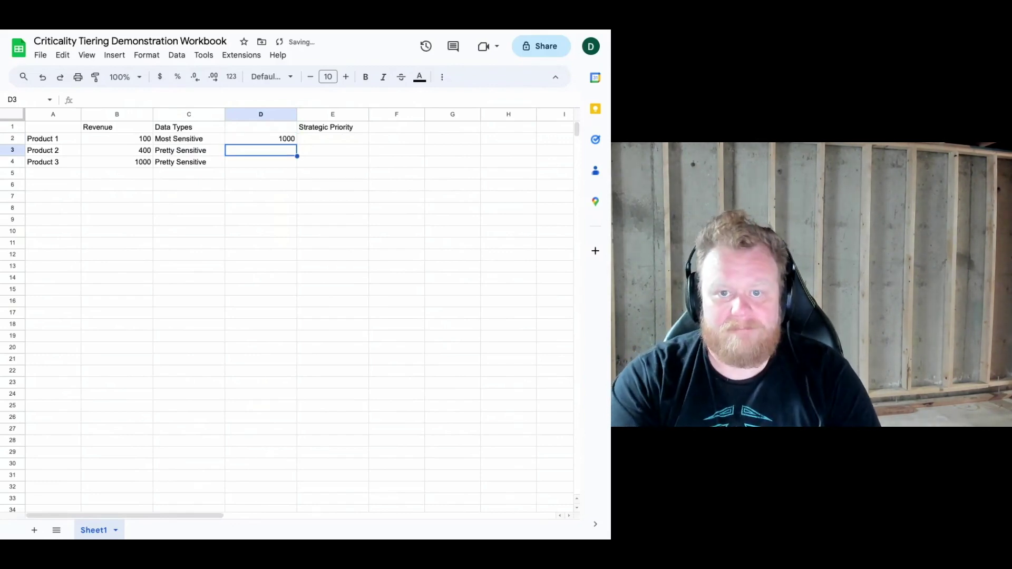
- Enter 650 as the data type score for both Product 2 and Product 3 in D3 and D4
{"action": "left_click_drag", "start_coordinate": [200, 150], "coordinate": [201, 162]}
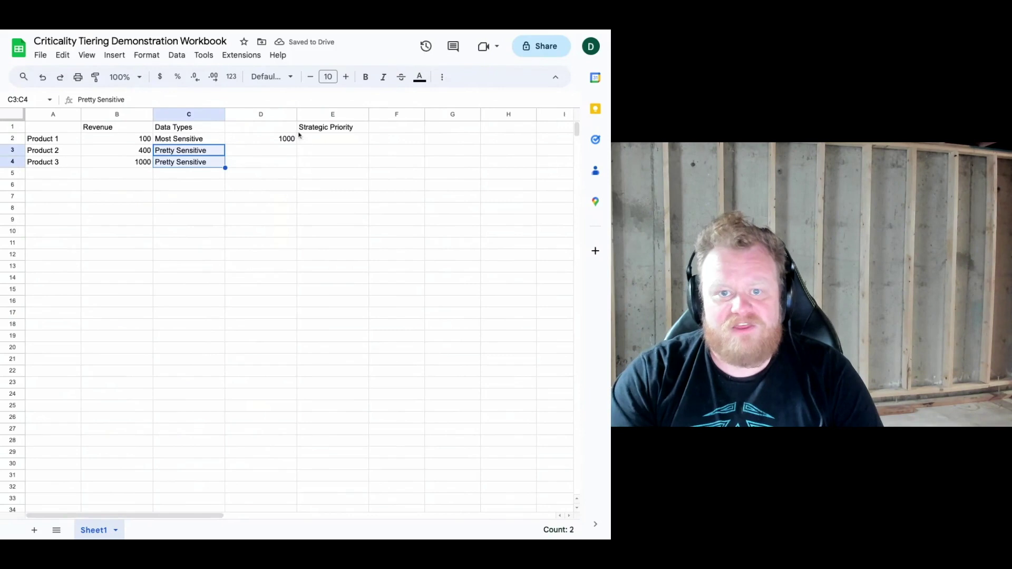
{"action": "left_click", "coordinate": [196, 140]}
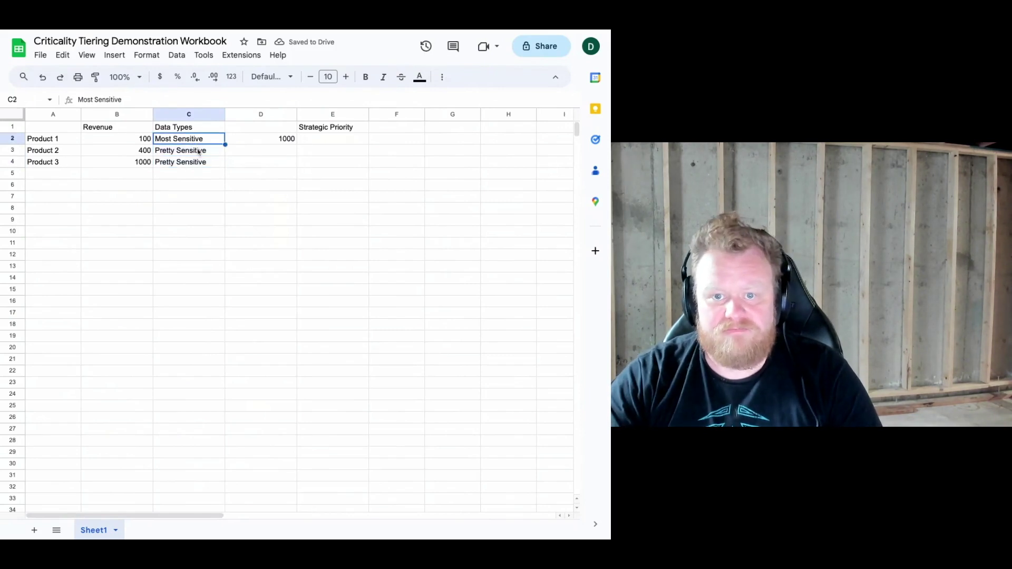
{"action": "left_click", "coordinate": [198, 151]}
{"action": "left_click", "coordinate": [239, 151]}
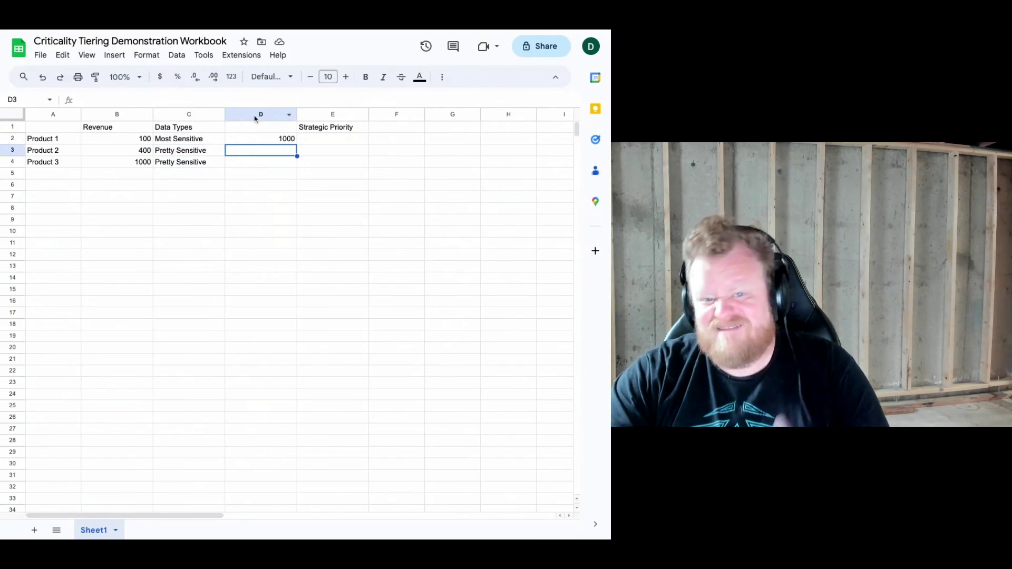
{"action": "type", "text": "650"}
{"action": "key", "text": "Return"}
{"action": "type", "text": "650"}
{"action": "key", "text": "Return"}
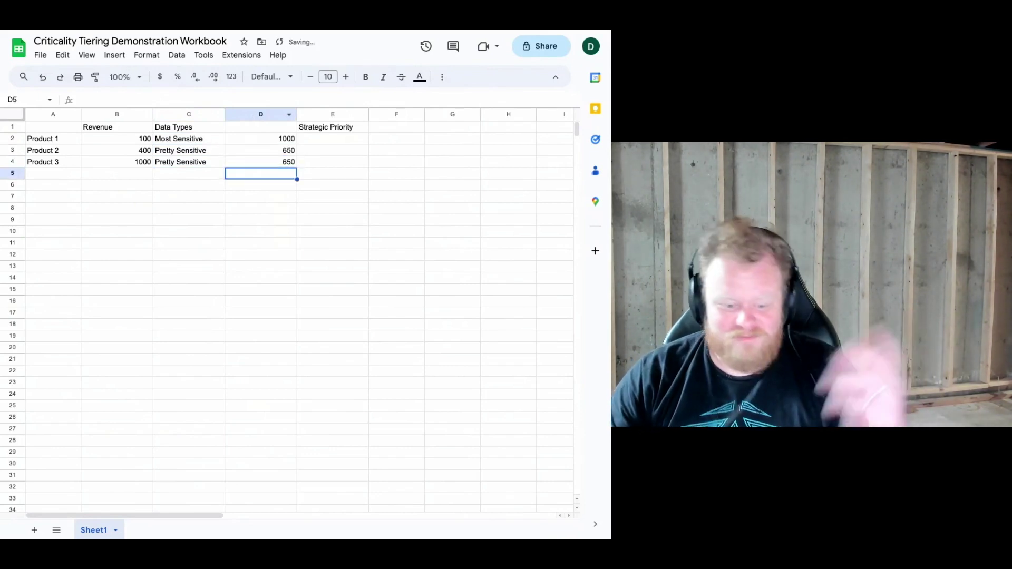
- Shrink column D so its width fits the data type scores
{"action": "left_click", "coordinate": [289, 115]}
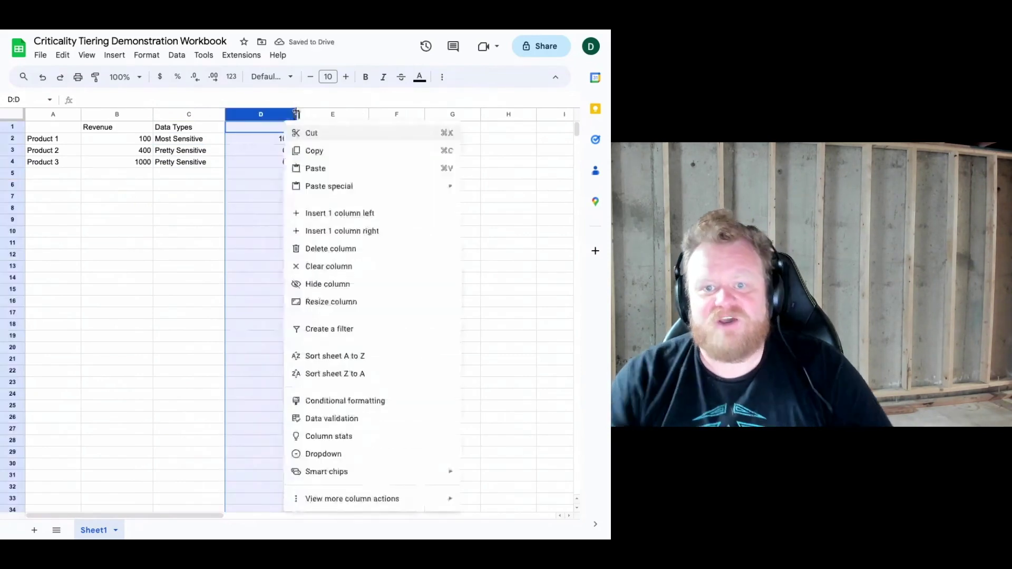
{"action": "left_click", "coordinate": [295, 114]}
{"action": "double_click", "coordinate": [295, 114]}
{"action": "left_click", "coordinate": [303, 156]}
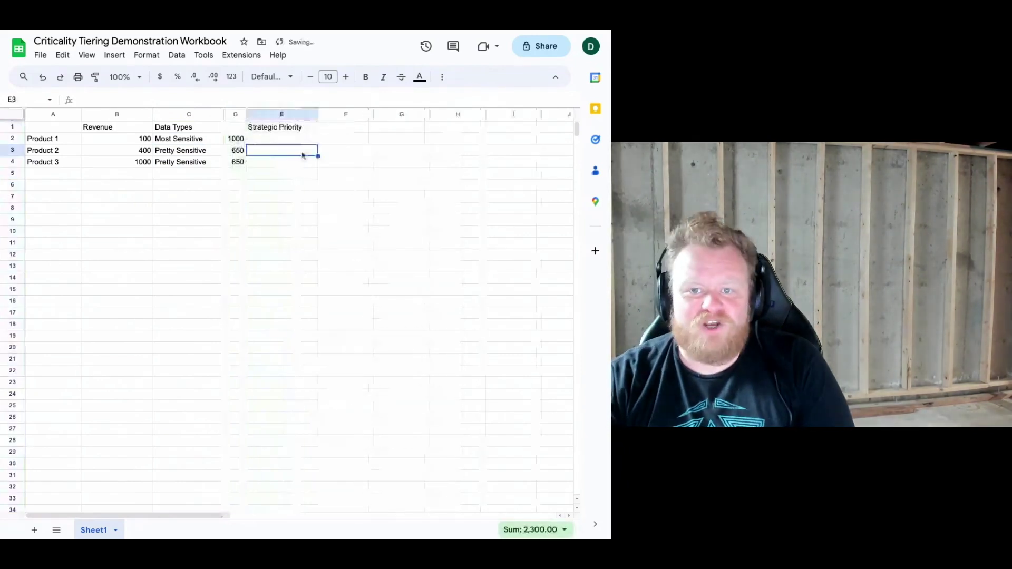
- Enter "Generally Available" as the Strategic Priority value for Product 1 in E2
{"action": "left_click", "coordinate": [309, 141]}
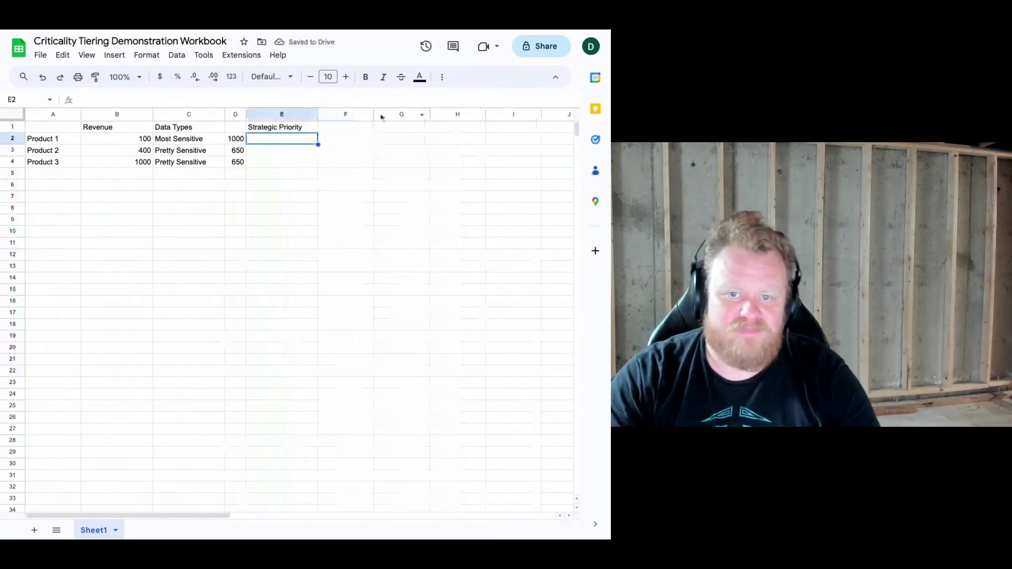
{"action": "type", "text": "S"}
{"action": "key", "text": "BackSpace"}
{"action": "key", "text": "BackSpace"}
{"action": "type", "text": "Gene"}
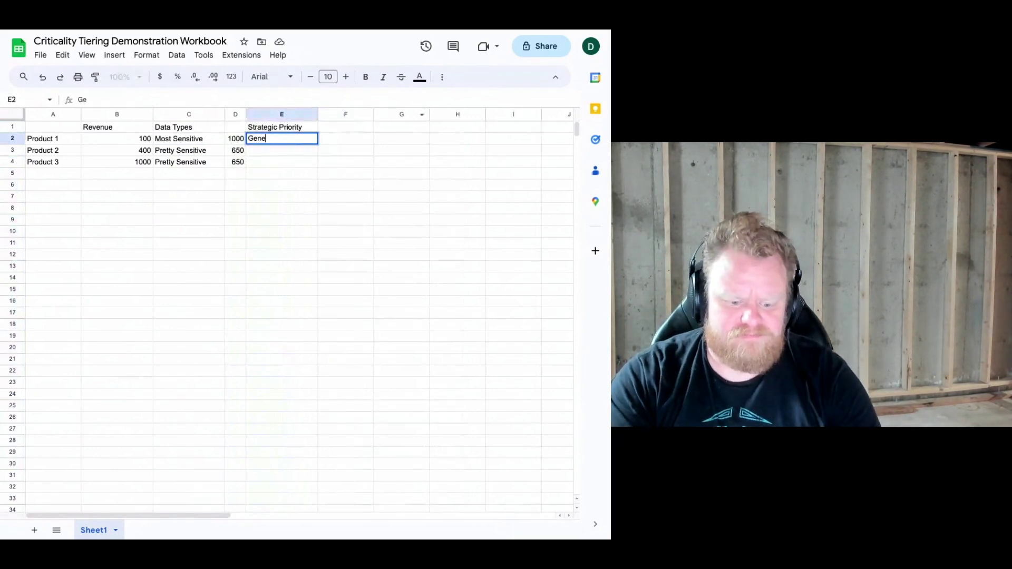
{"action": "type", "text": "rally Available"}
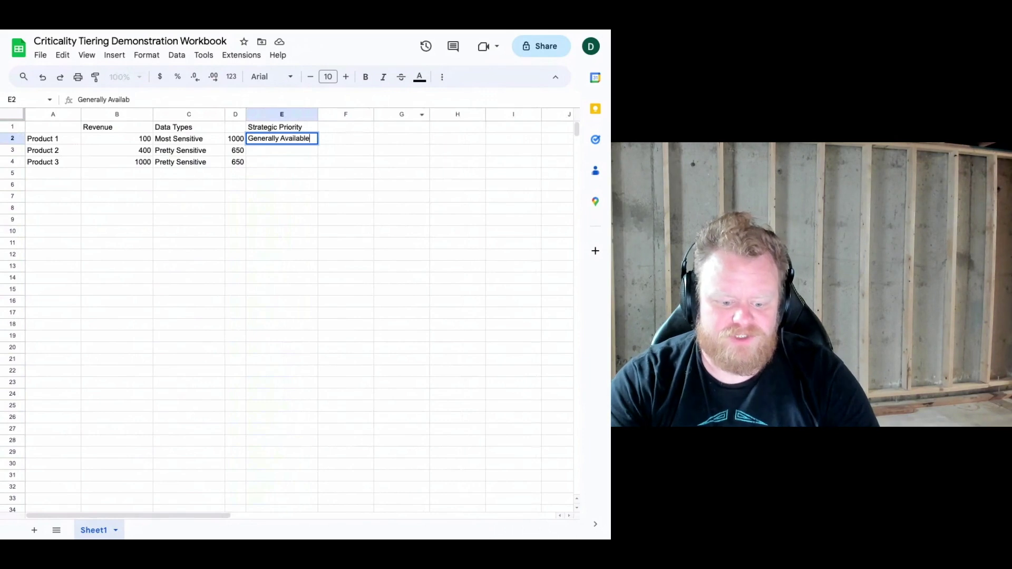
{"action": "key", "text": "Return"}
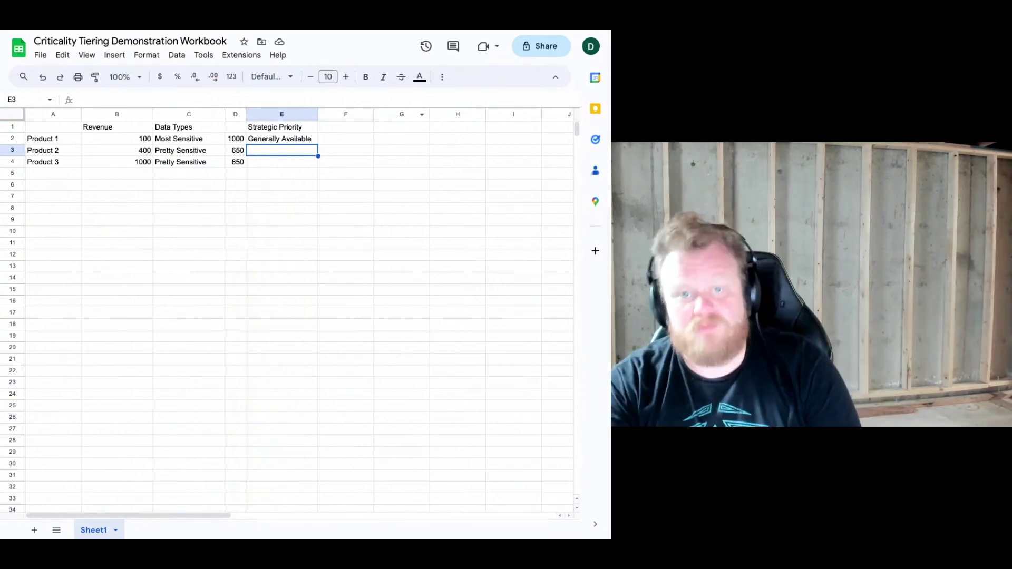
{"action": "type", "text": "Strategic Priority"}
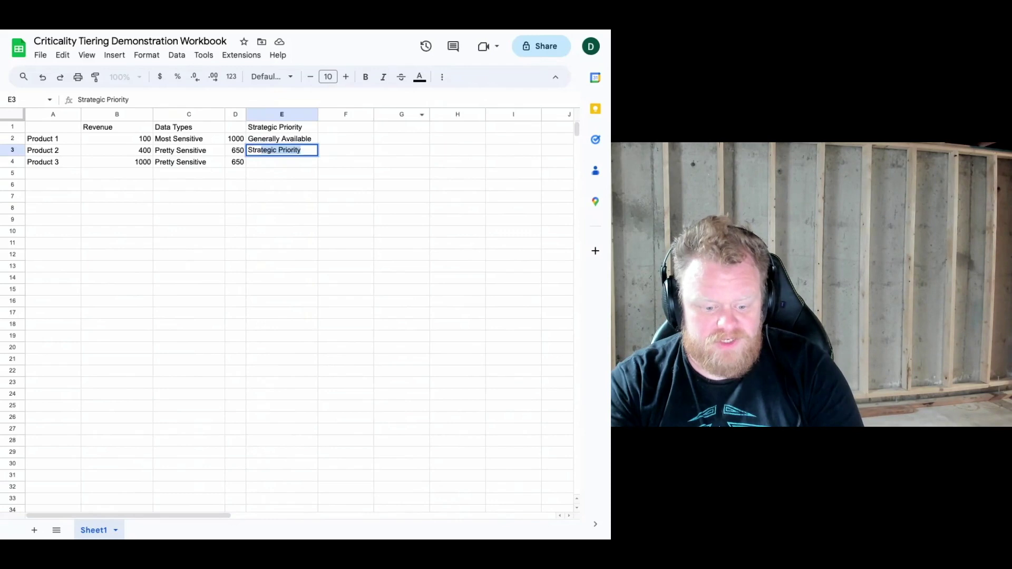
{"action": "key", "text": "Return"}
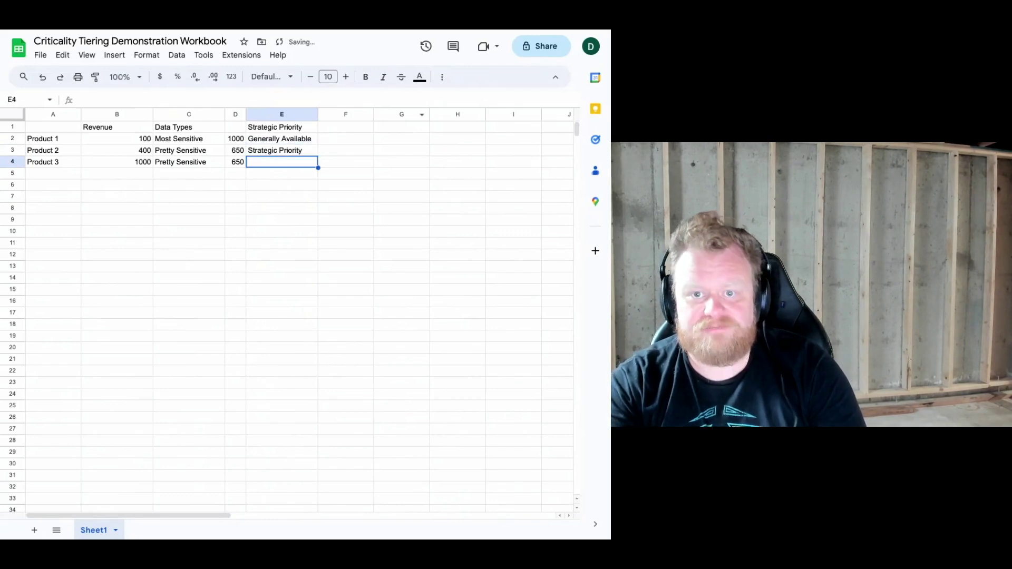
{"action": "left_click", "coordinate": [281, 150]}
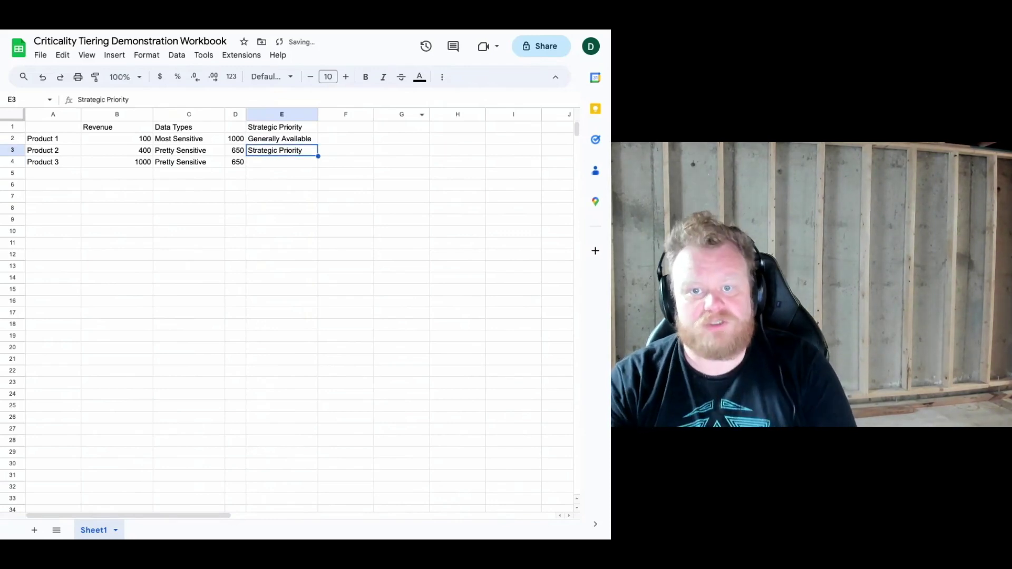
{"action": "key", "text": "Delete"}
- Enter the Strategic Priority values "Strategic Driver" for Product 2 in E3 and "Flagship" for Product 3 in E4
{"action": "type", "text": "Strategic Driver"}
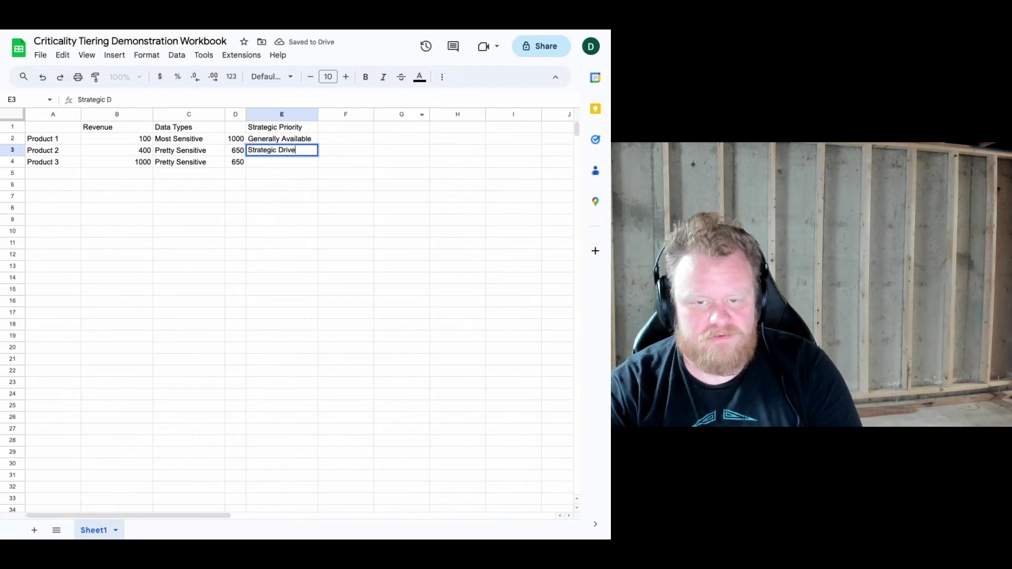
{"action": "key", "text": "Return"}
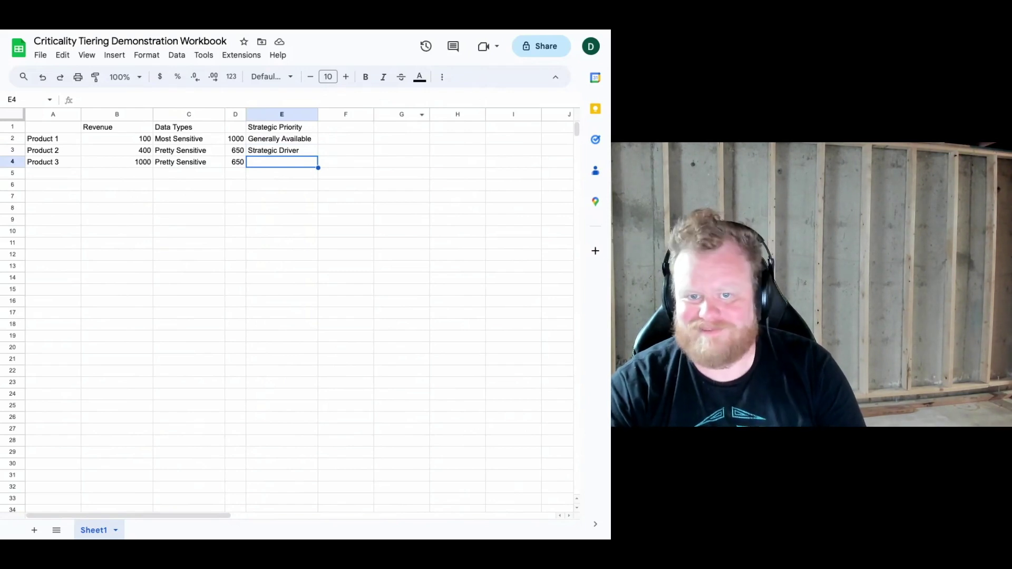
{"action": "type", "text": "Flagship"}
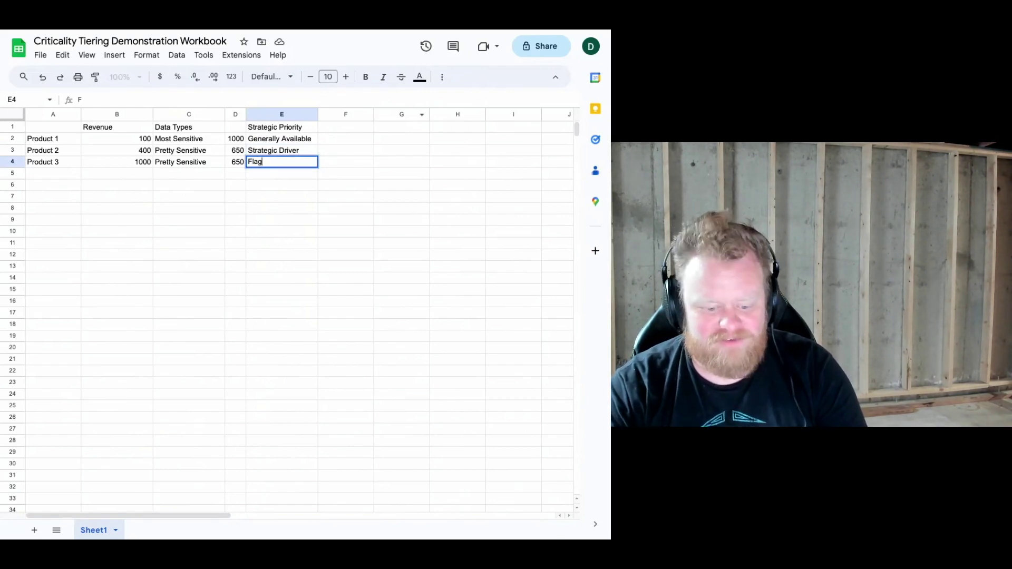
{"action": "key", "text": "Tab"}
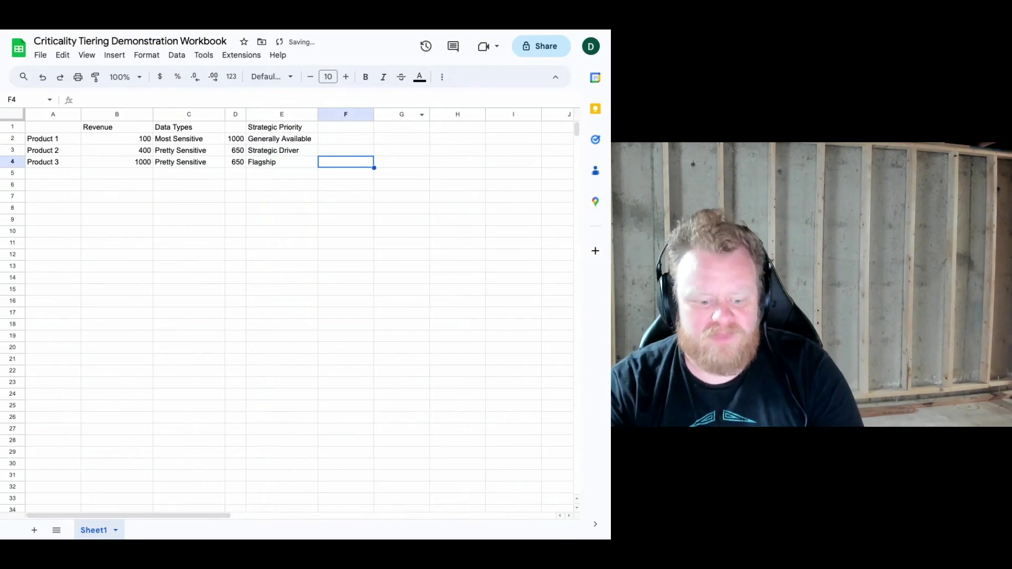
- Enter the priority scores 1000 for Product 3, 800 for Product 2 and 500 for Product 1 in column F, and narrow that column to fit
{"action": "type", "text": "1000"}
{"action": "key", "text": "Left"}
{"action": "key", "text": "Up"}
{"action": "key", "text": "Right"}
{"action": "key", "text": "Down"}
{"action": "key", "text": "Up"}
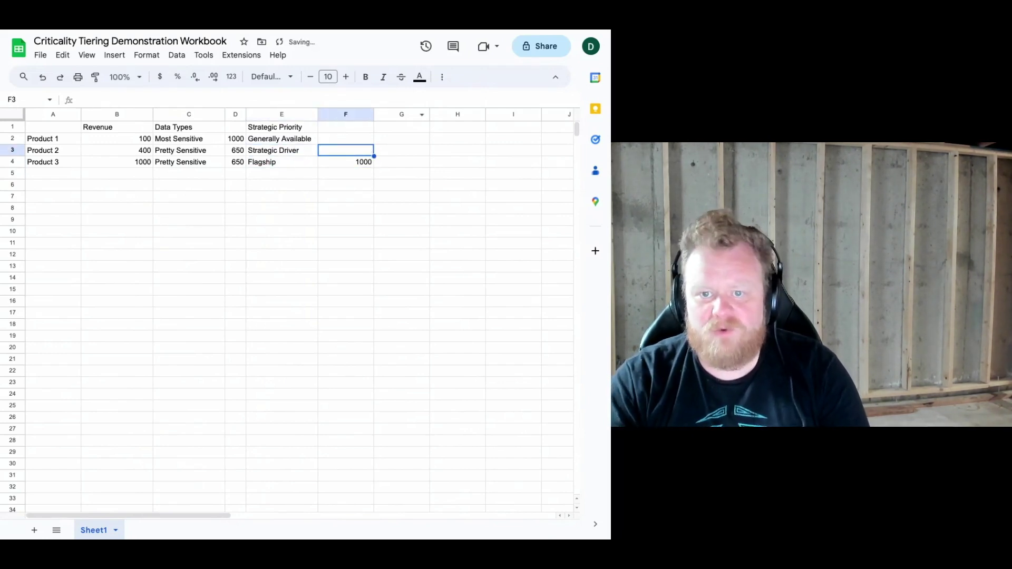
{"action": "type", "text": "800"}
{"action": "key", "text": "Up"}
{"action": "type", "text": "500"}
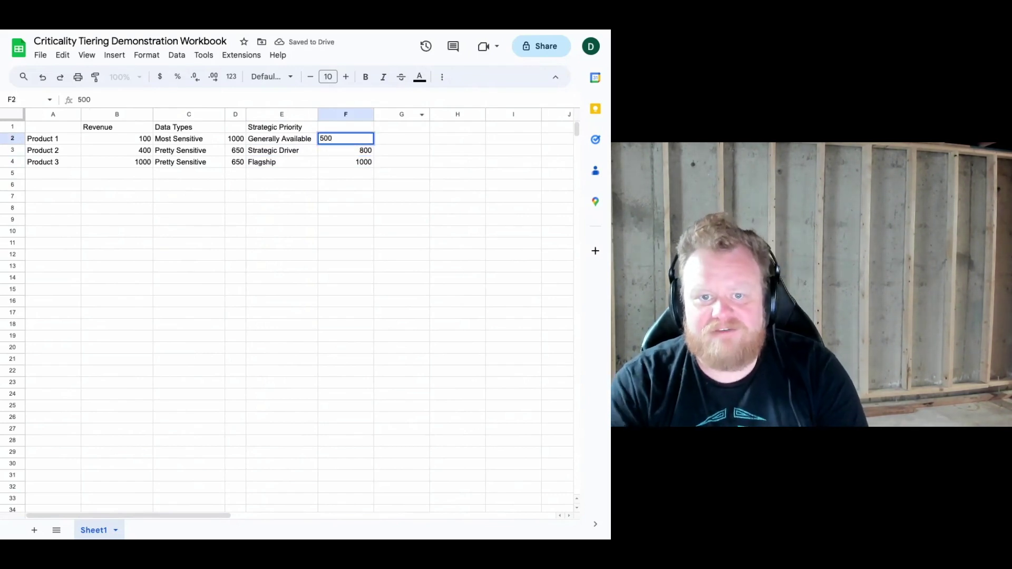
{"action": "key", "text": "Tab"}
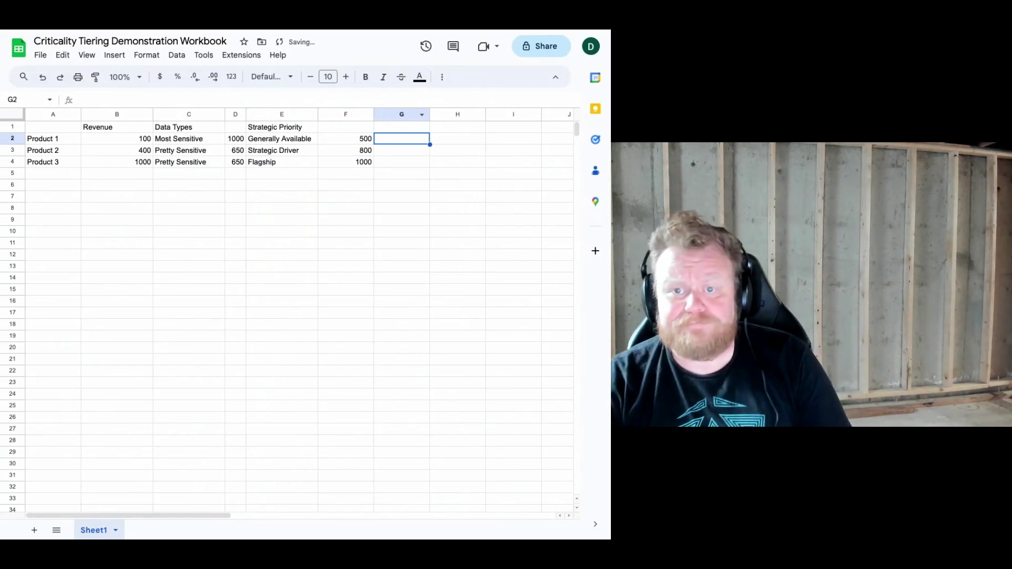
{"action": "left_click_drag", "start_coordinate": [374, 114], "coordinate": [338, 114]}
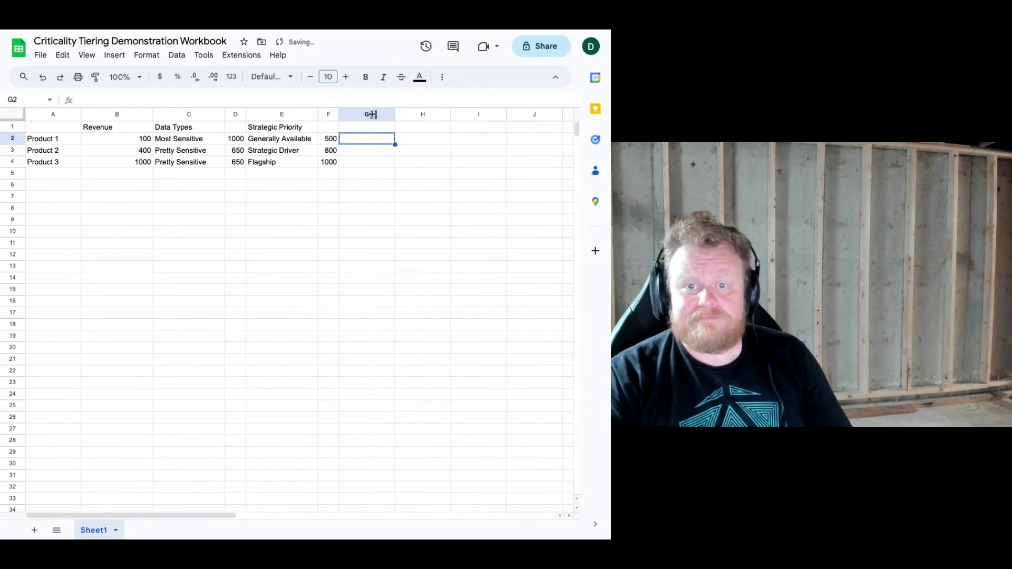
{"action": "left_click", "coordinate": [366, 163]}
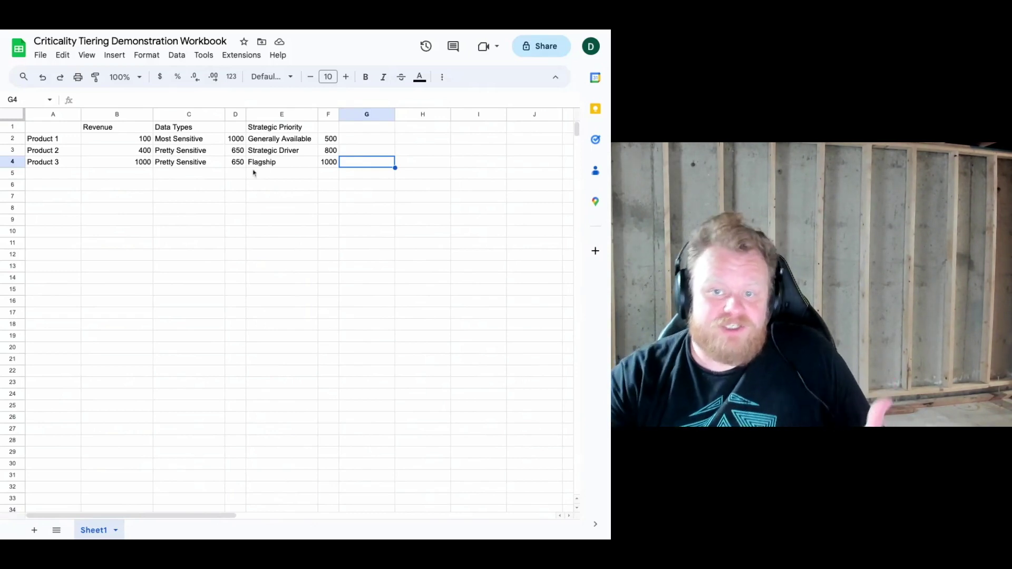
{"action": "left_click", "coordinate": [273, 155]}
{"action": "key", "text": "shift+Right"}
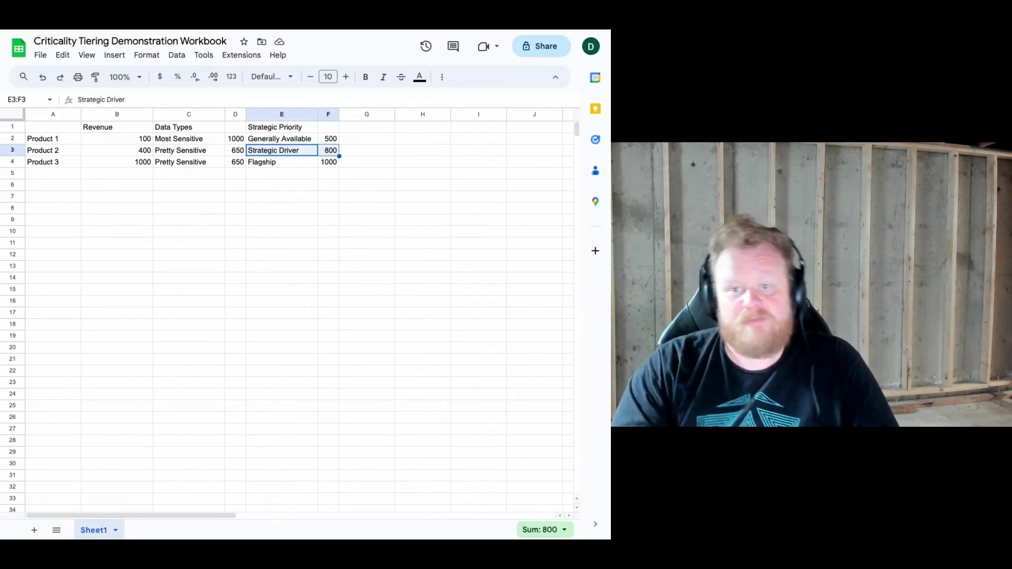
{"action": "left_click", "coordinate": [365, 165]}
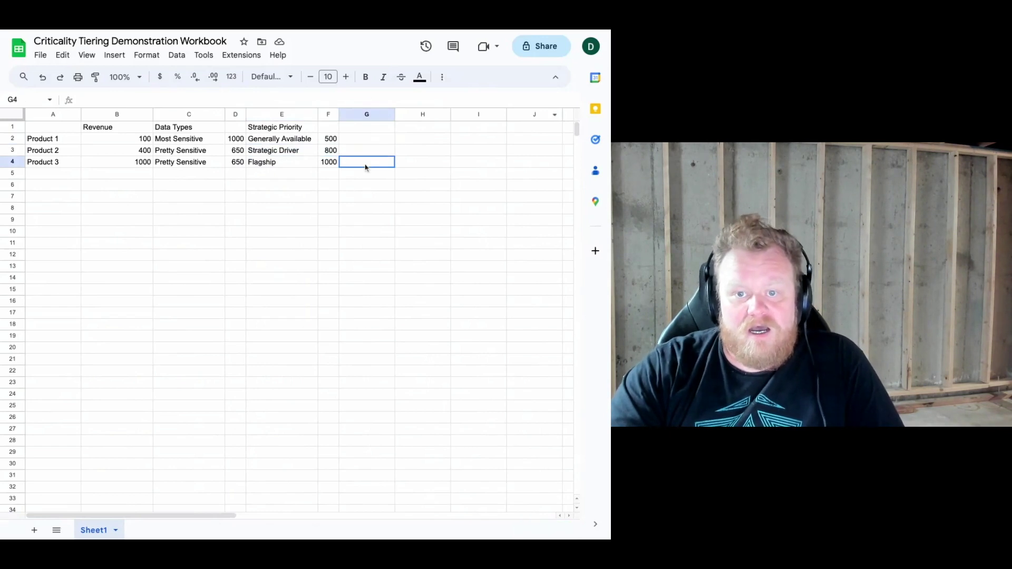
{"action": "left_click", "coordinate": [330, 164]}
{"action": "key", "text": "shift+Left"}
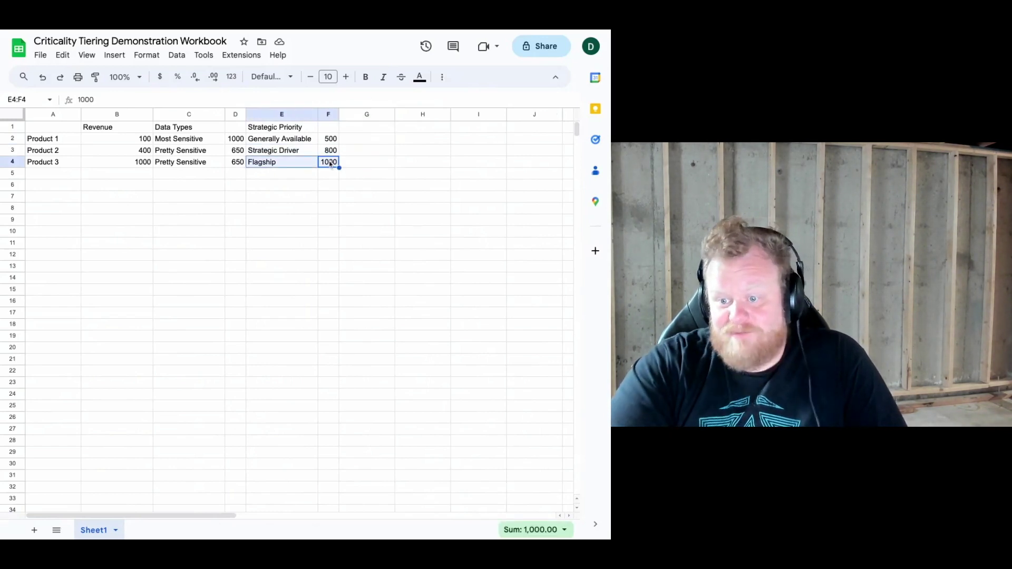
{"action": "key", "text": "shift+Right"}
{"action": "left_click", "coordinate": [359, 165]}
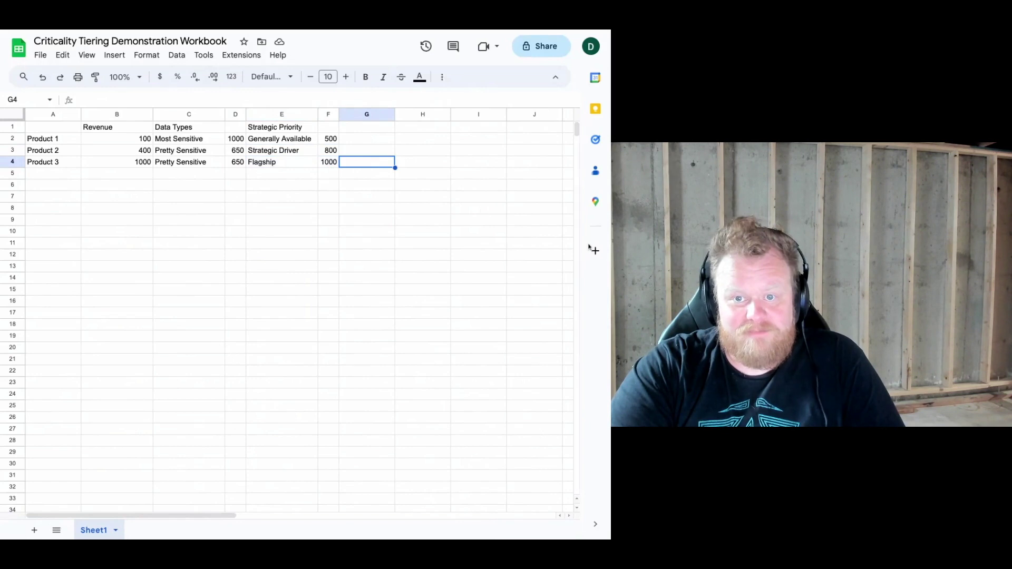
- Add the column headers "W1", "W2" and "W3" in cells G1 to I1
{"action": "left_click", "coordinate": [355, 127]}
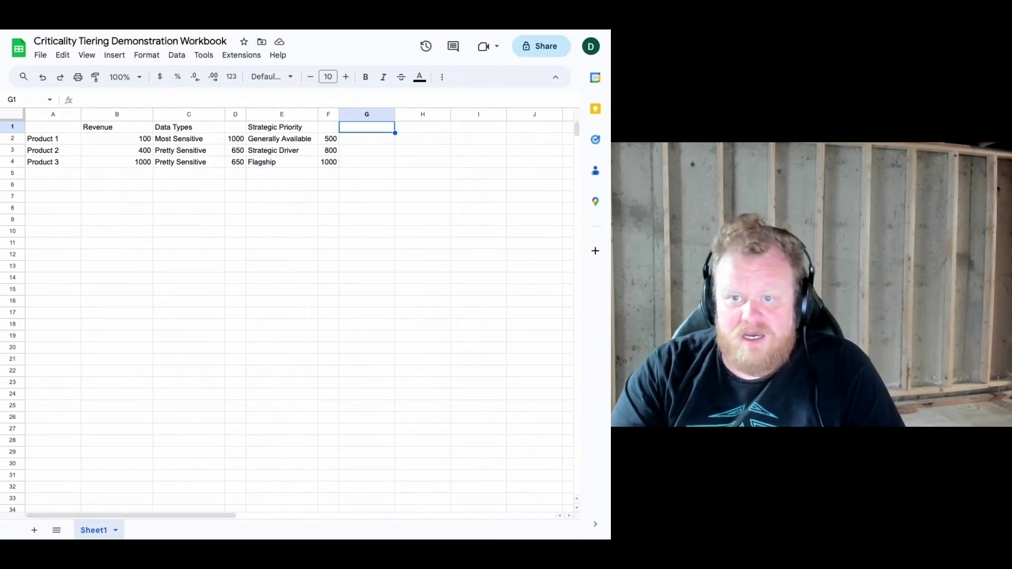
{"action": "type", "text": "W1"}
{"action": "key", "text": "Tab"}
{"action": "type", "text": "W2"}
{"action": "key", "text": "Tab"}
{"action": "type", "text": "W"}
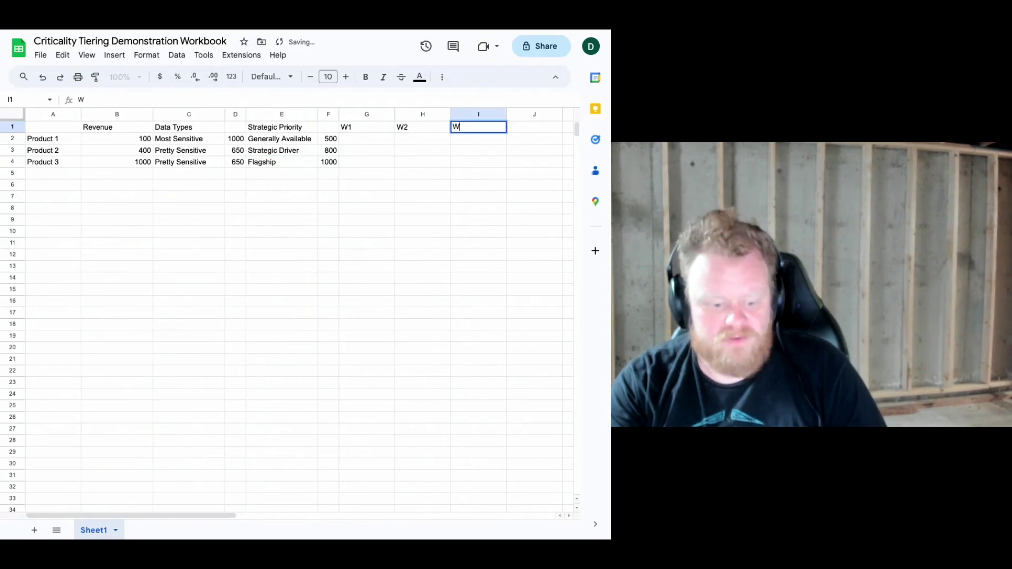
{"action": "type", "text": "3"}
{"action": "key", "text": "Return"}
{"action": "key", "text": "Left"}
{"action": "key", "text": "Left"}
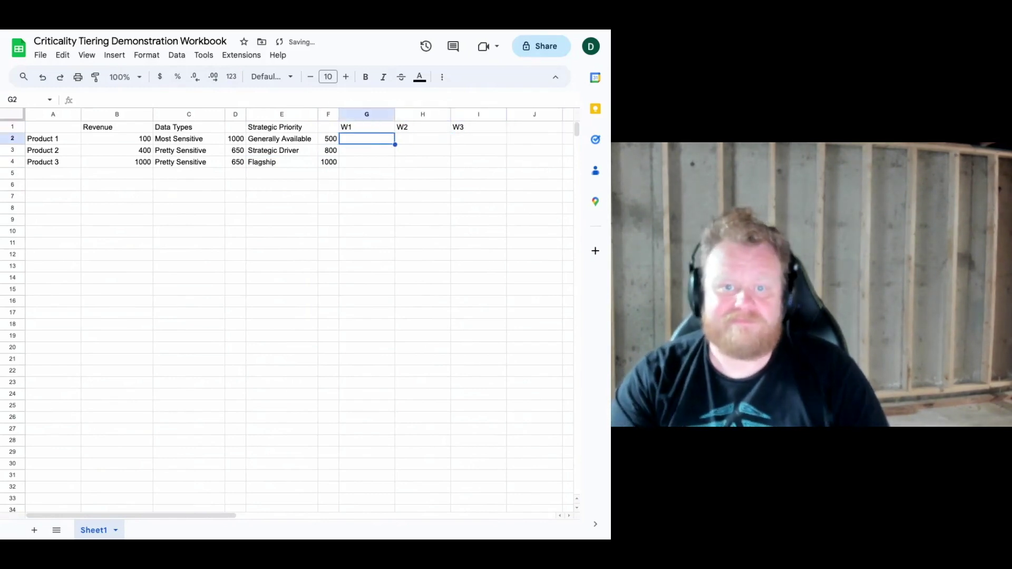
- Enter the weight 10 in G2 and copy it across G2:I4 so all three products have W1, W2 and W3 values
{"action": "type", "text": "10"}
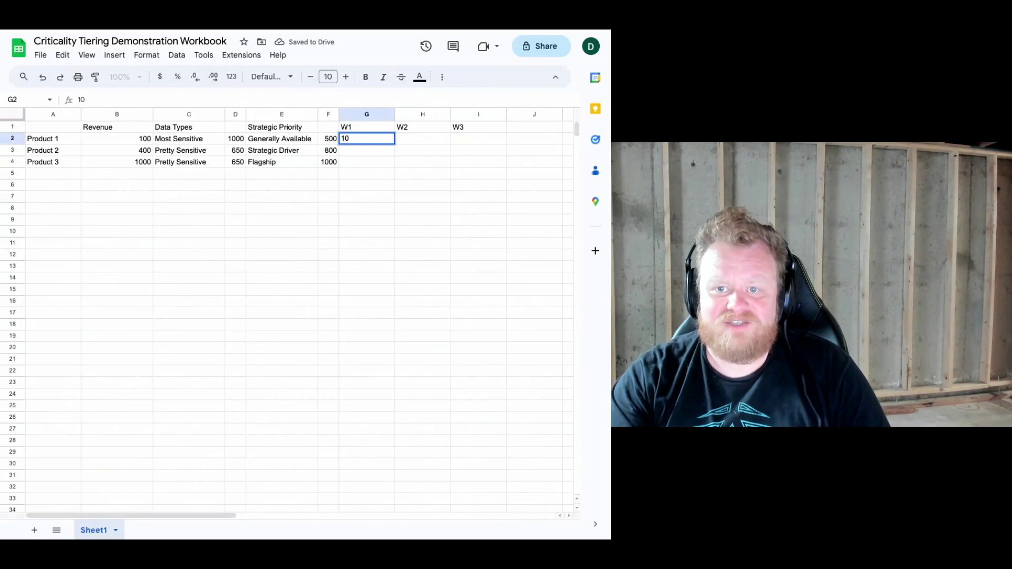
{"action": "key", "text": "Return"}
{"action": "key", "text": "Up"}
{"action": "key", "text": "ctrl+c"}
{"action": "key", "text": "shift+Down"}
{"action": "key", "text": "shift+Down"}
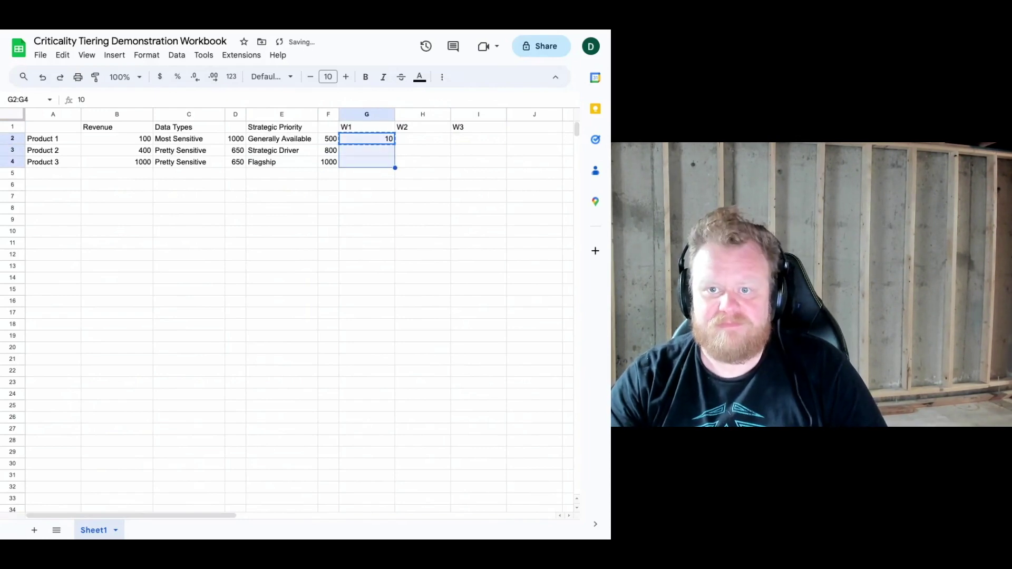
{"action": "key", "text": "shift+Right"}
{"action": "key", "text": "shift+Right"}
{"action": "key", "text": "ctrl+v"}
{"action": "left_click", "coordinate": [448, 140]}
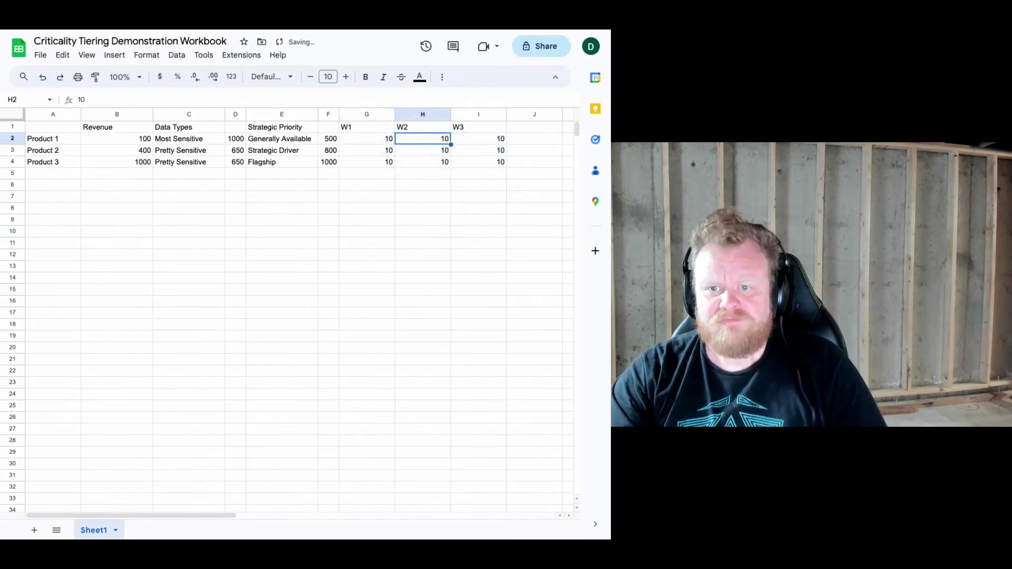
- Narrow the W1, W2 and W3 columns G to I together to fit their short values
{"action": "left_click_drag", "start_coordinate": [378, 112], "coordinate": [479, 114]}
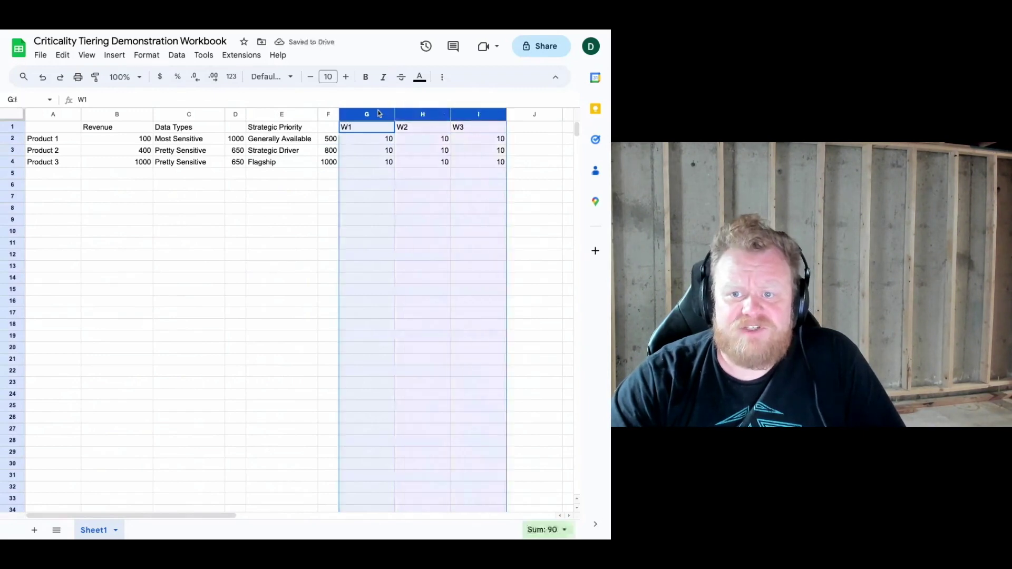
{"action": "left_click_drag", "start_coordinate": [395, 114], "coordinate": [364, 113]}
{"action": "left_click", "coordinate": [398, 139]}
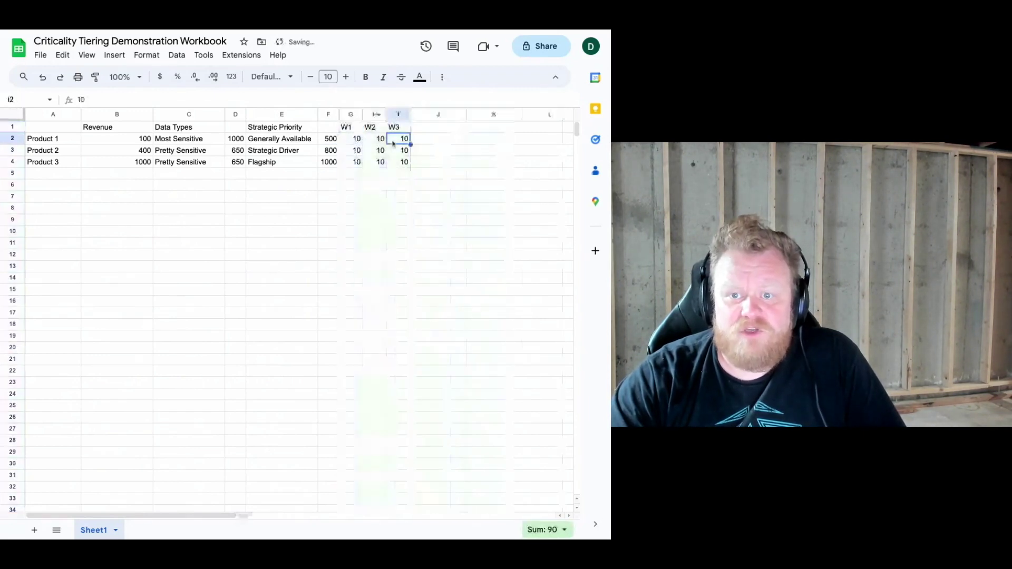
{"action": "left_click", "coordinate": [358, 140]}
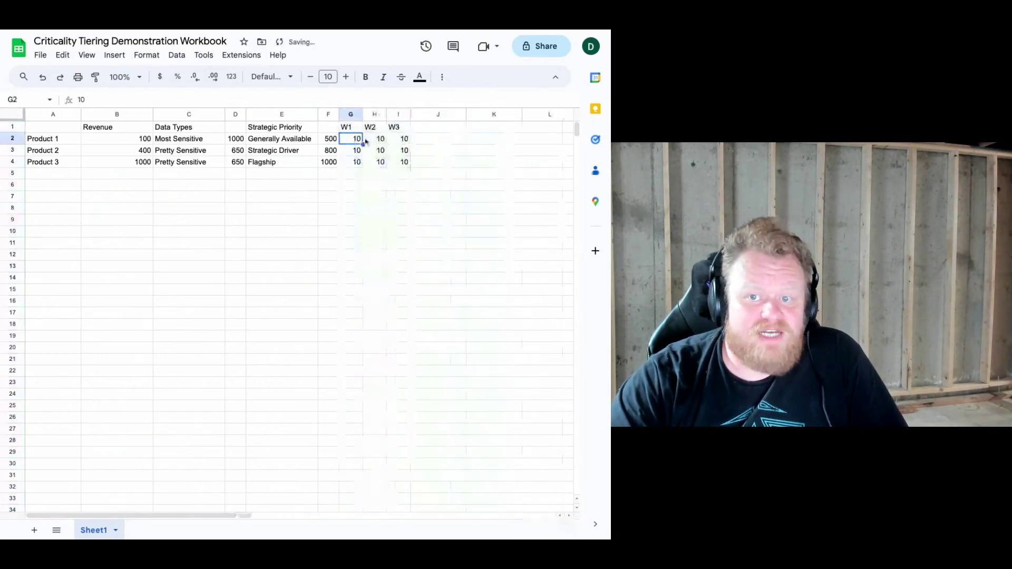
- Set the W2 weight to 20 for Product 1 in H2 and copy it to Products 2 and 3 in H3:H4
{"action": "left_click_drag", "start_coordinate": [378, 140], "coordinate": [379, 161]}
{"action": "left_click", "coordinate": [381, 140]}
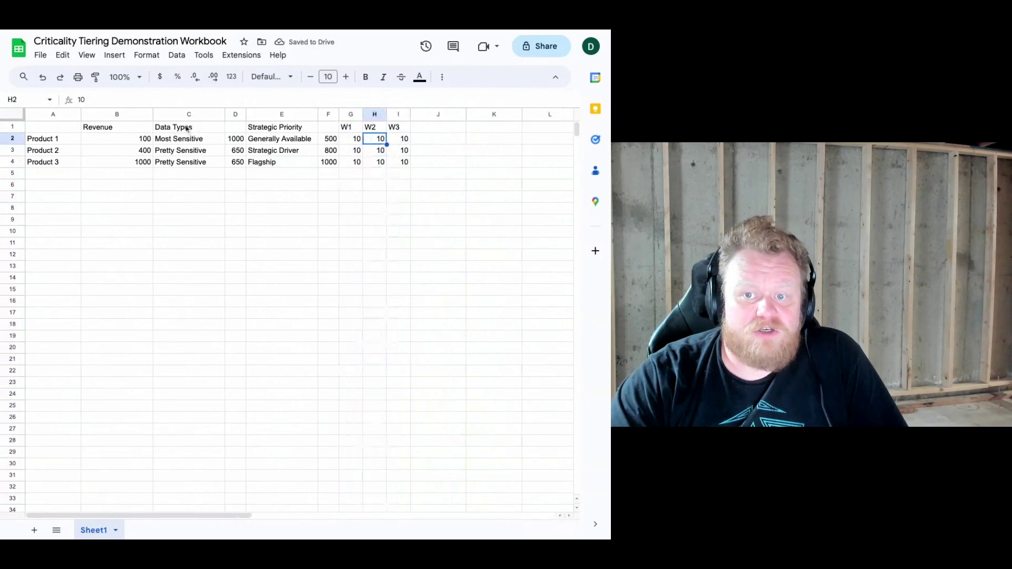
{"action": "double_click", "coordinate": [382, 141]}
{"action": "key", "text": "BackSpace"}
{"action": "key", "text": "BackSpace"}
{"action": "type", "text": "20"}
{"action": "key", "text": "ctrl+Return"}
{"action": "key", "text": "ctrl+c"}
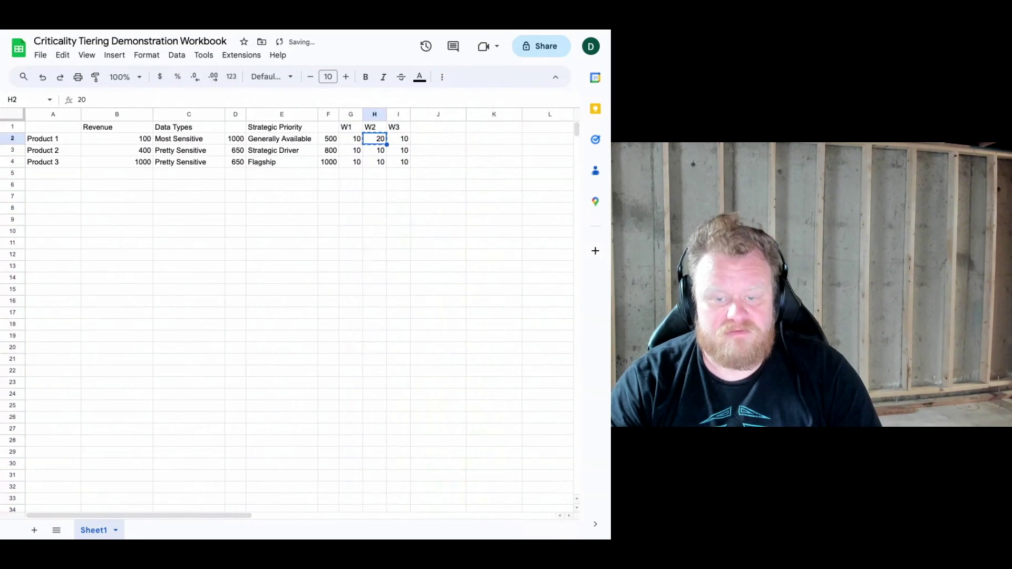
{"action": "left_click_drag", "start_coordinate": [375, 150], "coordinate": [375, 162]}
{"action": "key", "text": "ctrl+v"}
{"action": "left_click", "coordinate": [438, 150]}
{"action": "left_click", "coordinate": [438, 138]}
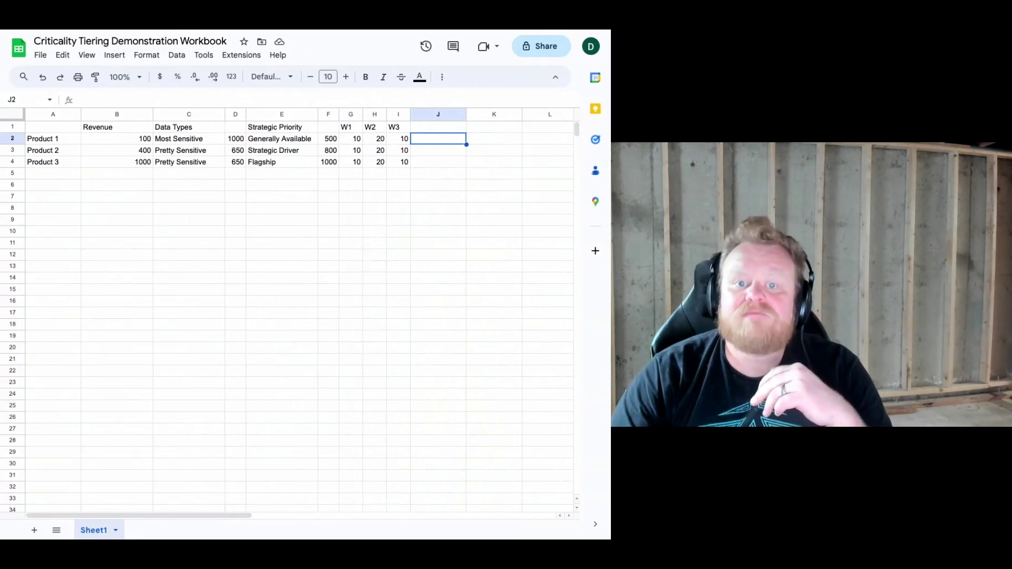
{"action": "left_click", "coordinate": [128, 164]}
{"action": "left_click_drag", "start_coordinate": [128, 164], "coordinate": [129, 128]}
{"action": "left_click", "coordinate": [129, 139]}
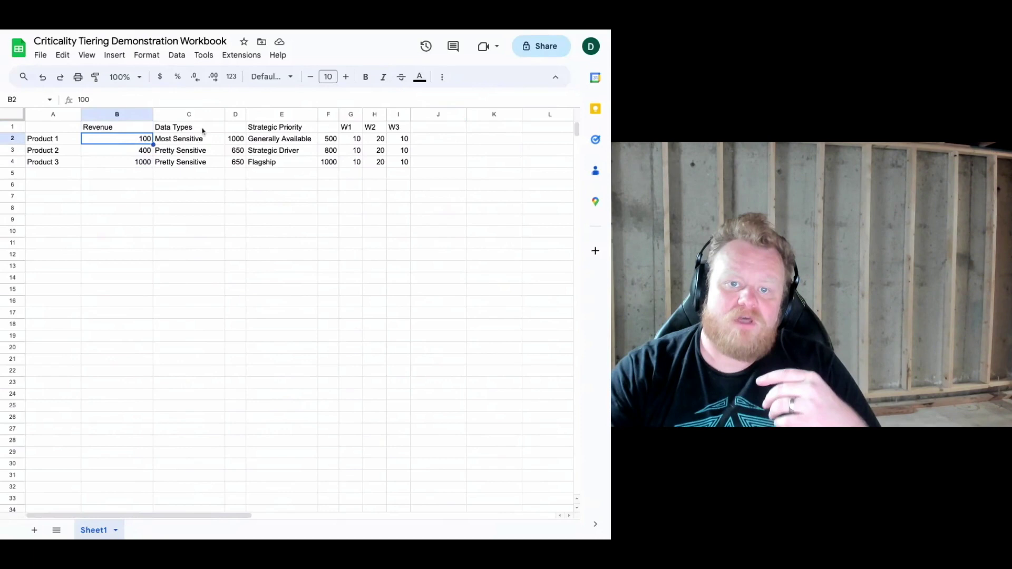
{"action": "left_click_drag", "start_coordinate": [204, 139], "coordinate": [204, 150]}
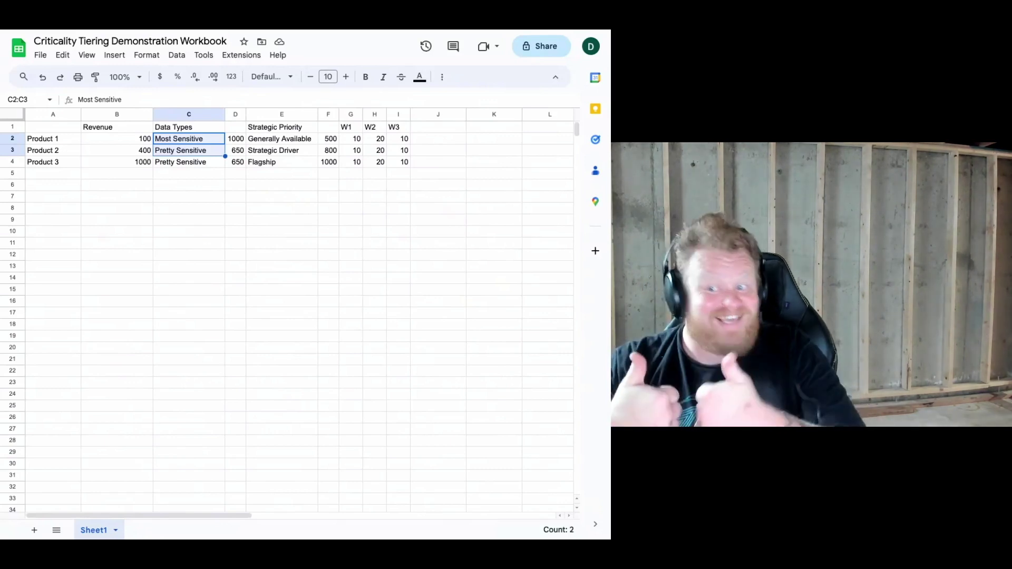
{"action": "left_click", "coordinate": [438, 138]}
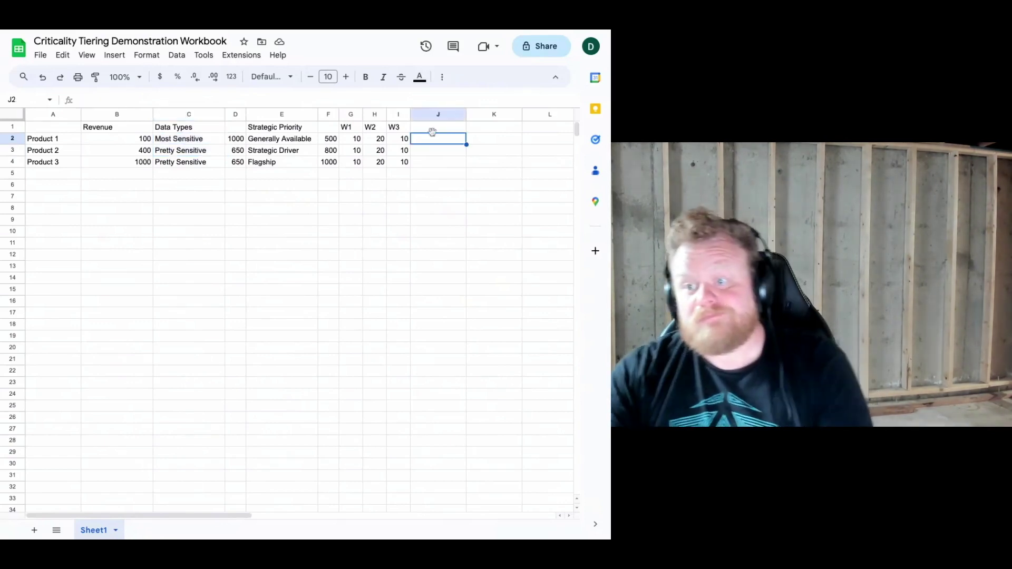
{"action": "left_click", "coordinate": [435, 128]}
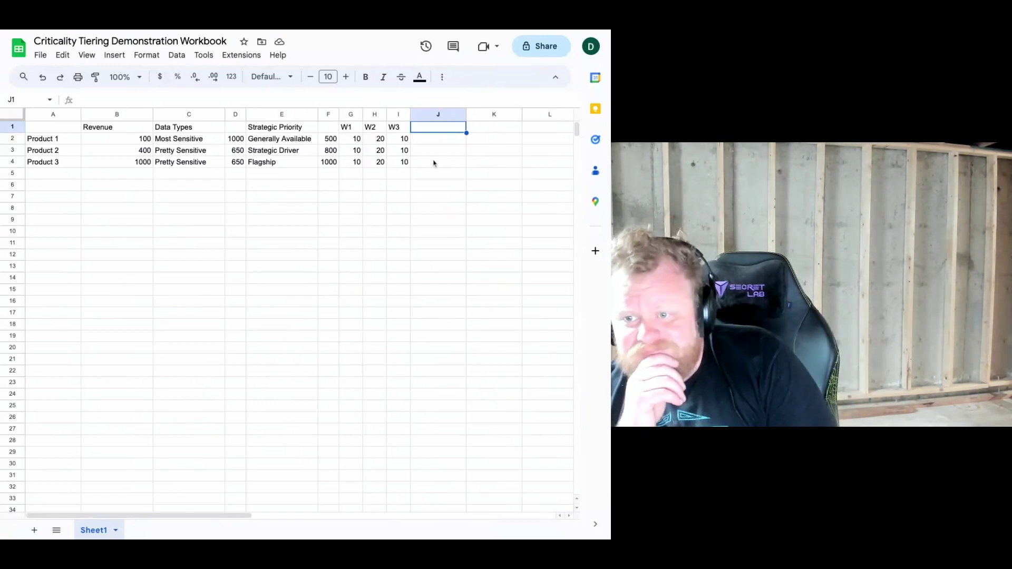
- Start Product 1's score formula in J2 with the weighted sum =B2*G2+H2*D2+F2*I2
{"action": "left_click", "coordinate": [437, 138]}
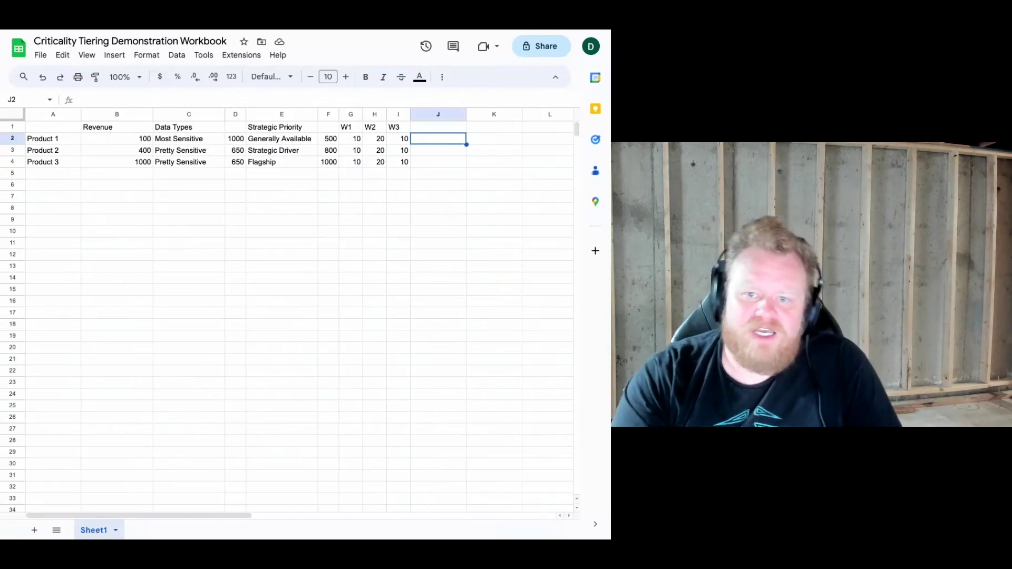
{"action": "type", "text": "="}
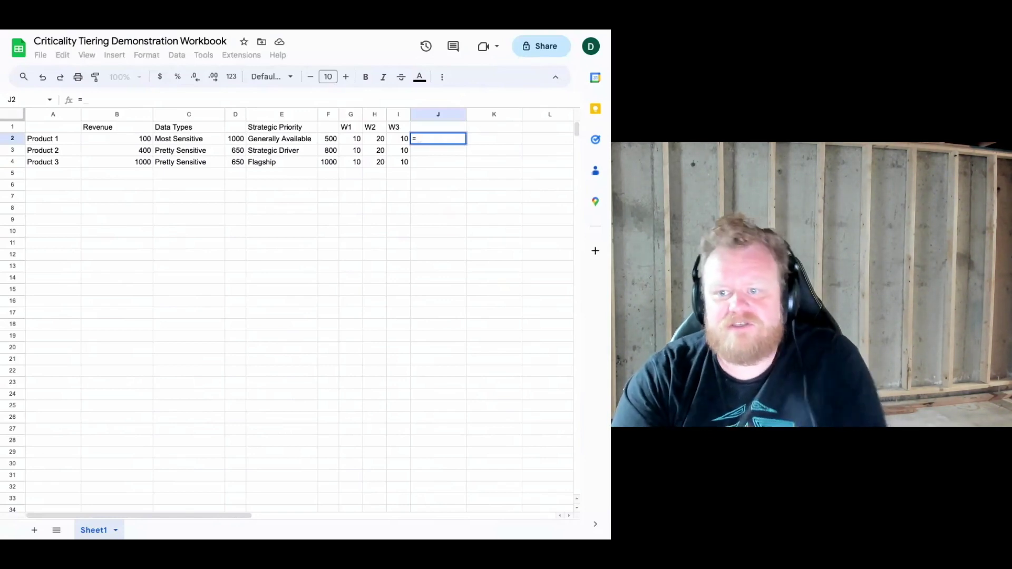
{"action": "left_click", "coordinate": [108, 139]}
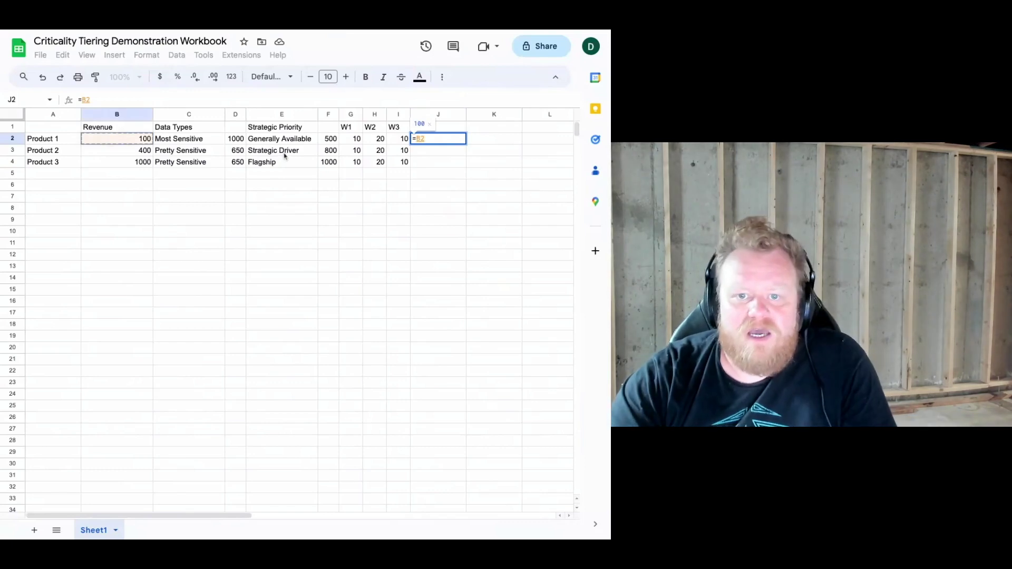
{"action": "type", "text": "*"}
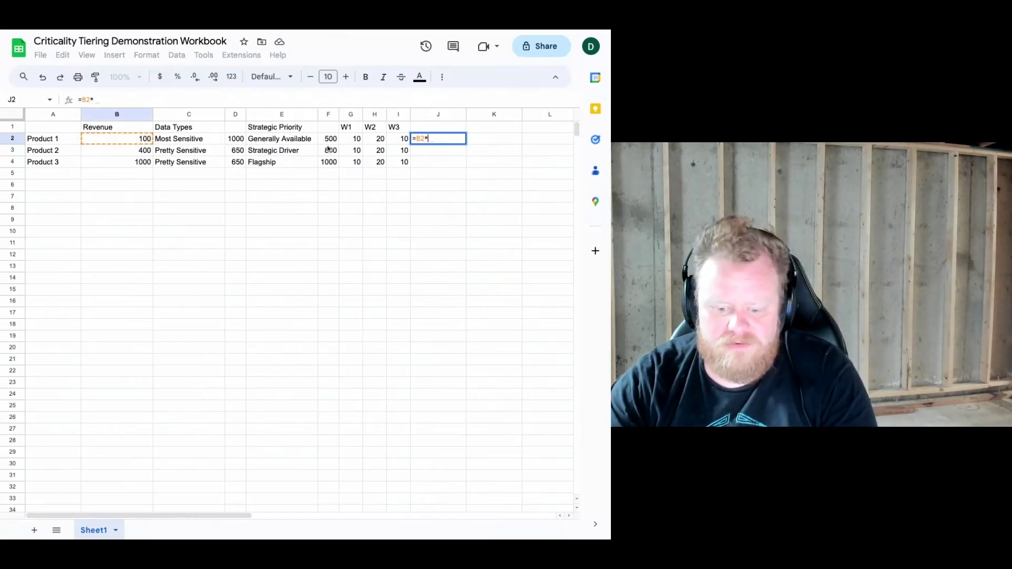
{"action": "left_click", "coordinate": [350, 141]}
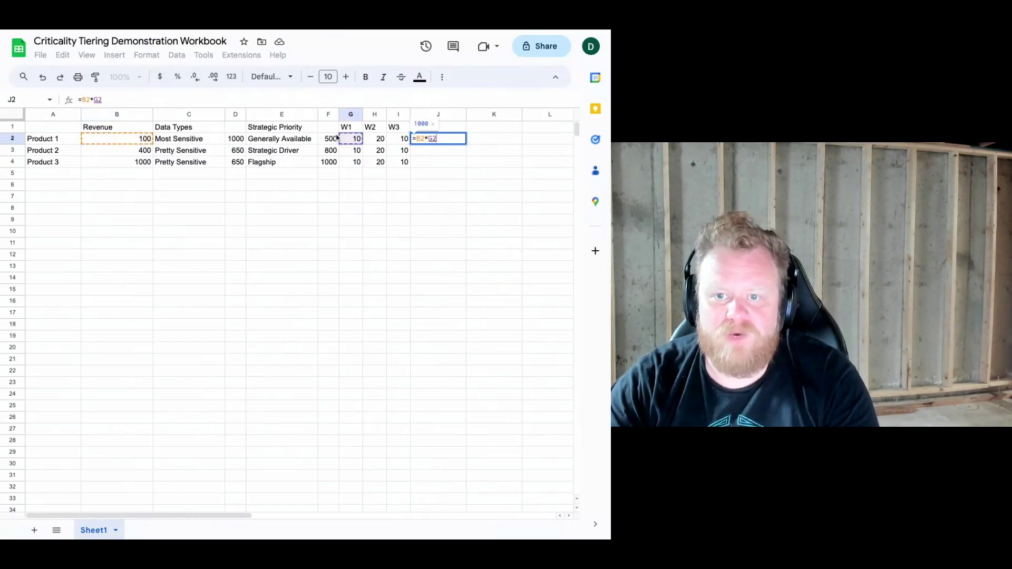
{"action": "type", "text": "+"}
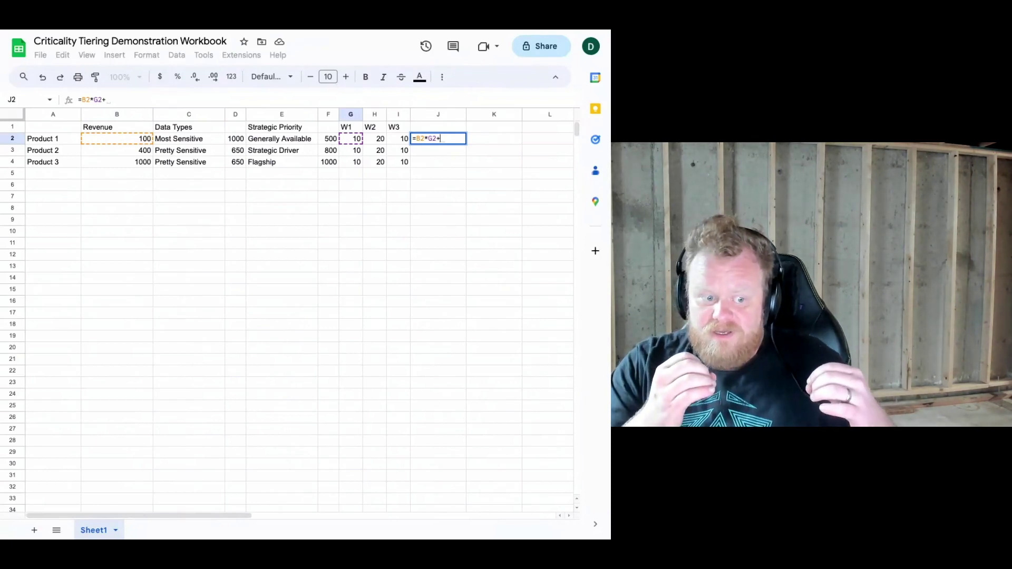
{"action": "left_click", "coordinate": [381, 138]}
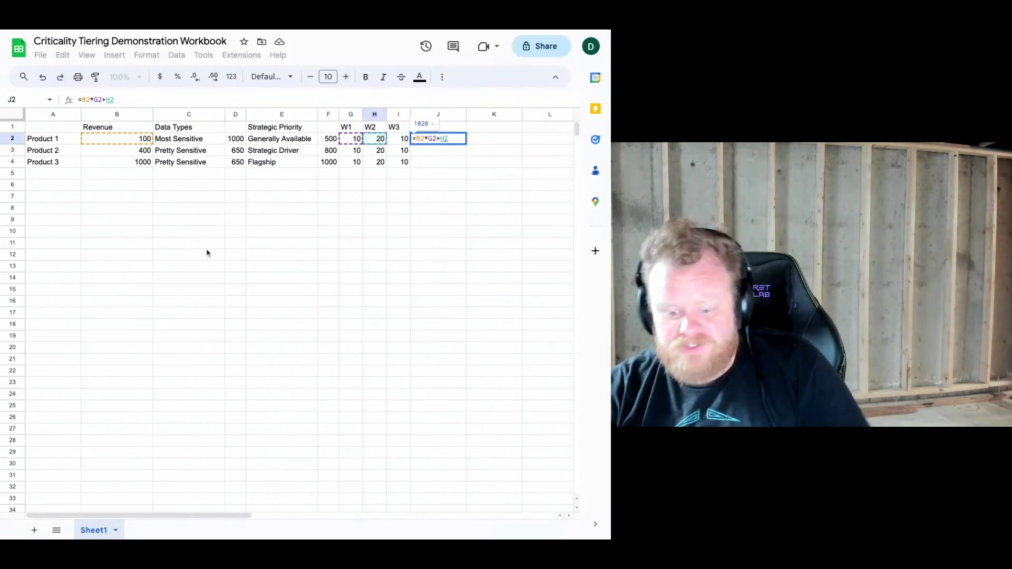
{"action": "left_click", "coordinate": [240, 138]}
{"action": "type", "text": "+"}
{"action": "left_click", "coordinate": [330, 141]}
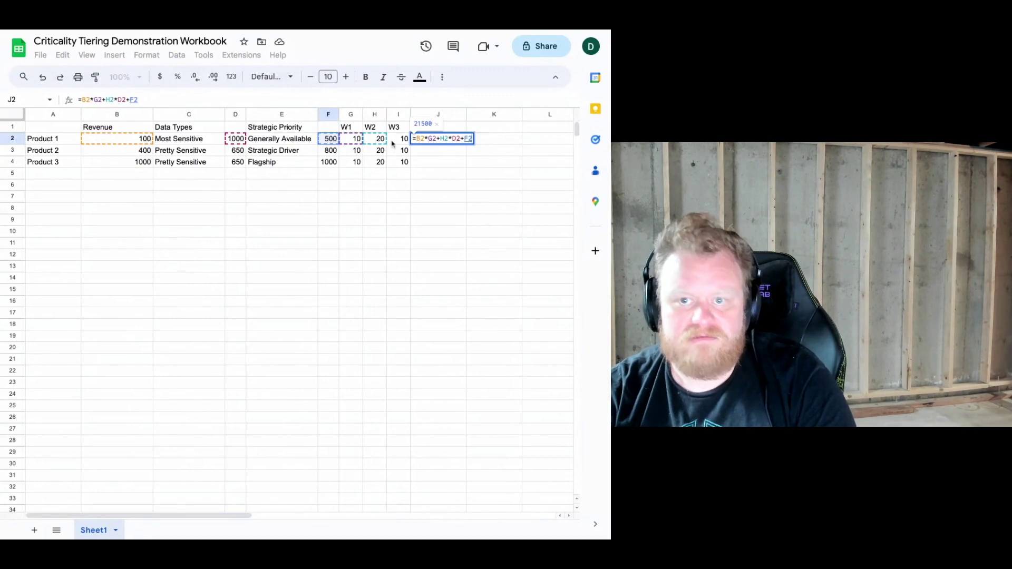
{"action": "type", "text": "*"}
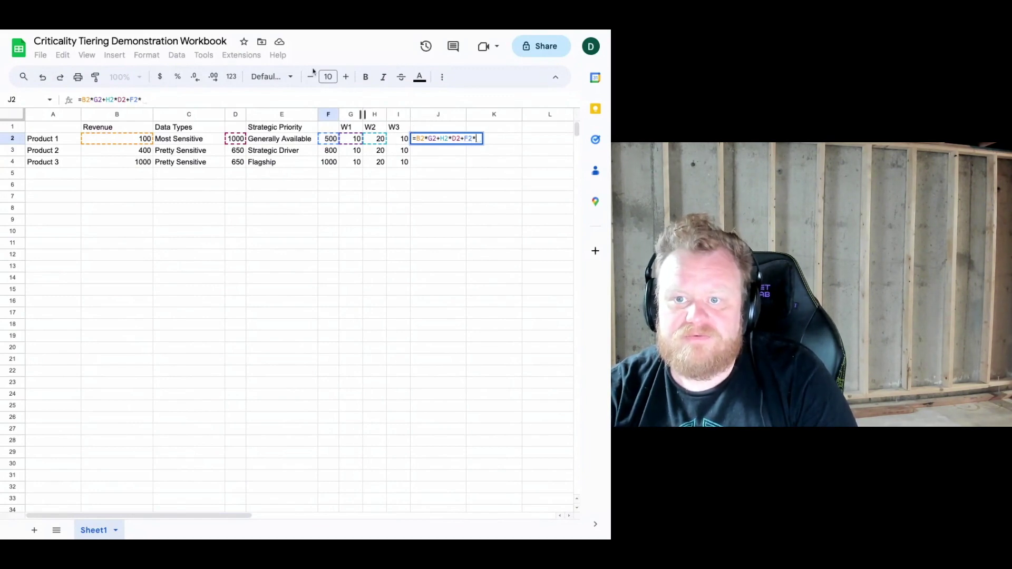
{"action": "left_click", "coordinate": [391, 141]}
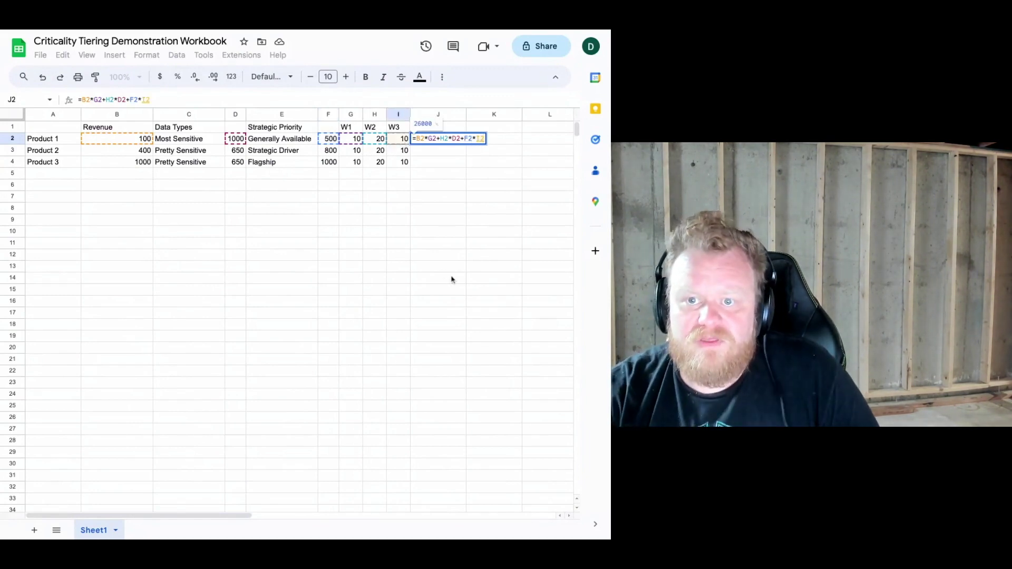
- Enclose the weighted sum in J2 in parentheses, divide it by (G2+H2+I2), and enter the formula without the suggested autofill
{"action": "type", "text": ")"}
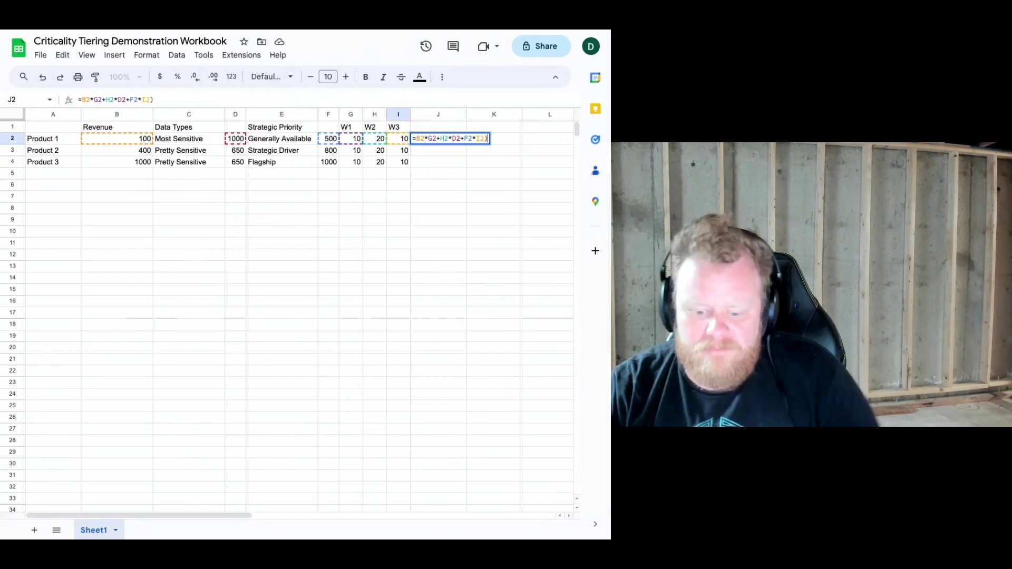
{"action": "left_click", "coordinate": [415, 138]}
{"action": "type", "text": "("}
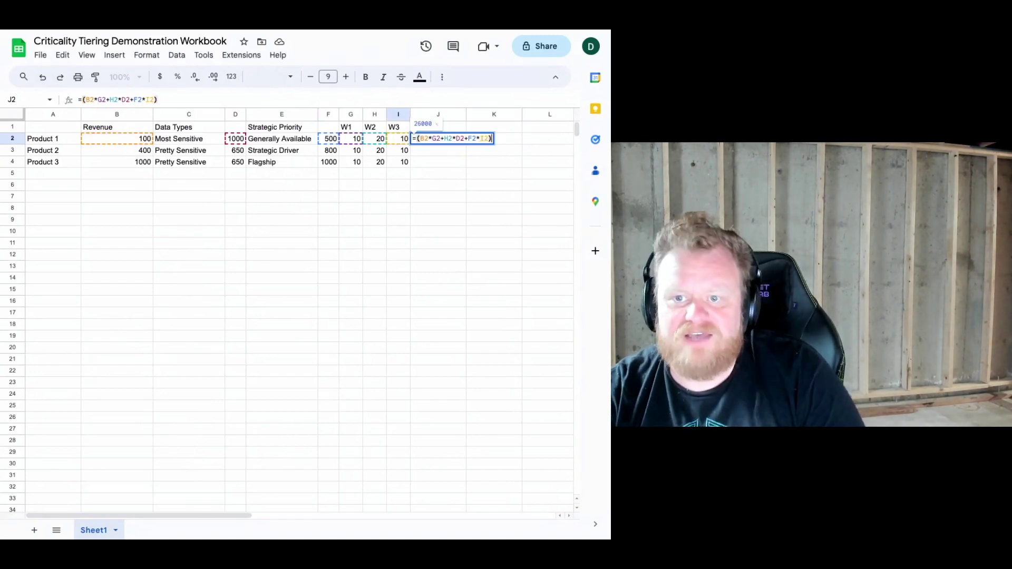
{"action": "type", "text": "/"}
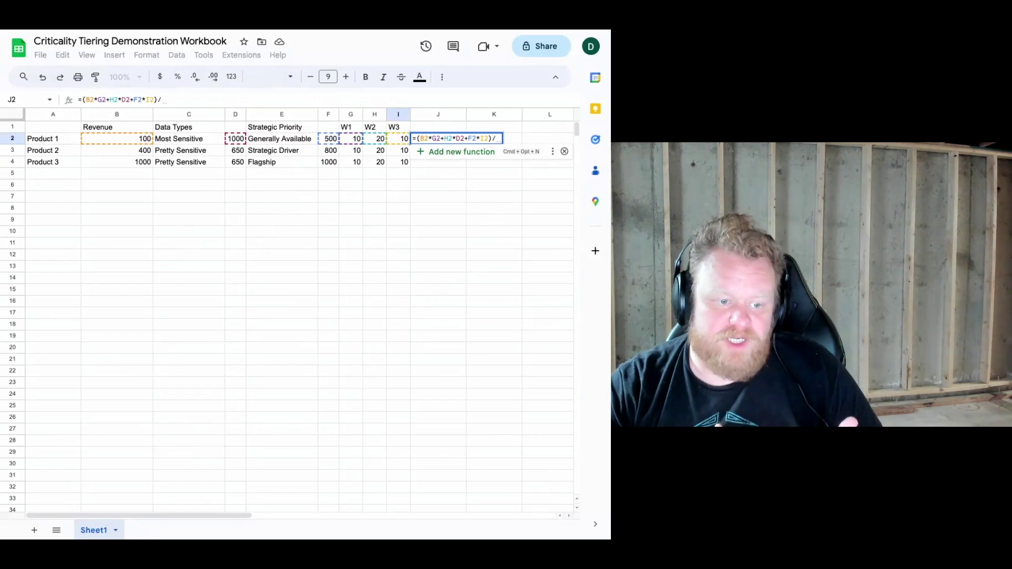
{"action": "type", "text": "("}
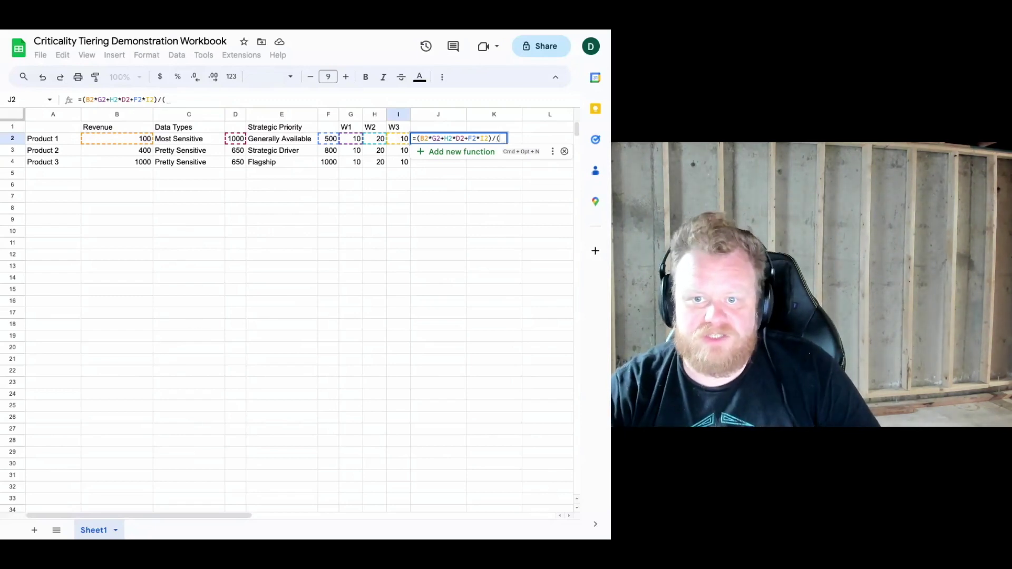
{"action": "left_click", "coordinate": [356, 138]}
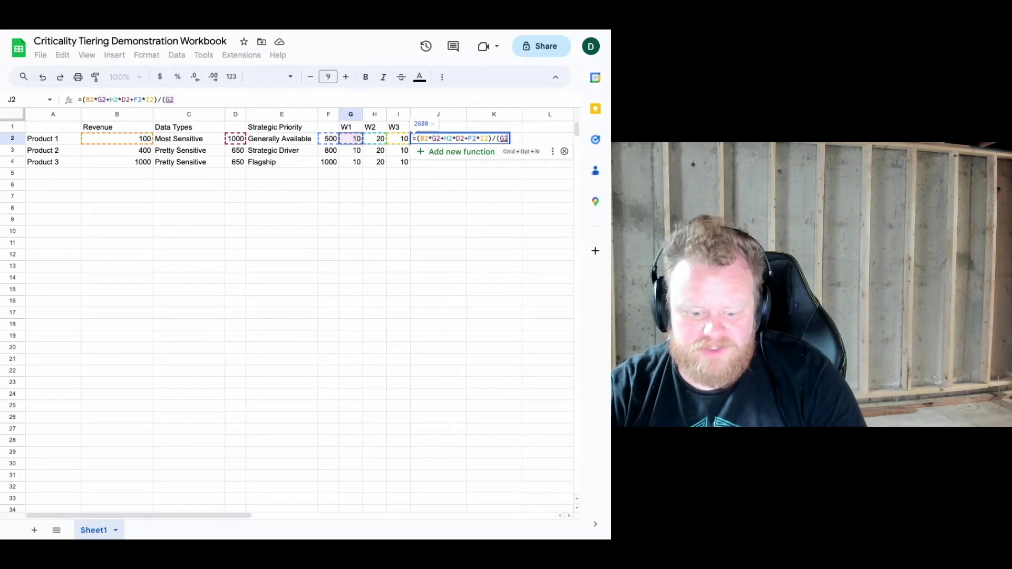
{"action": "type", "text": "+"}
{"action": "left_click", "coordinate": [374, 138]}
{"action": "type", "text": "+"}
{"action": "left_click", "coordinate": [405, 139]}
{"action": "type", "text": ")"}
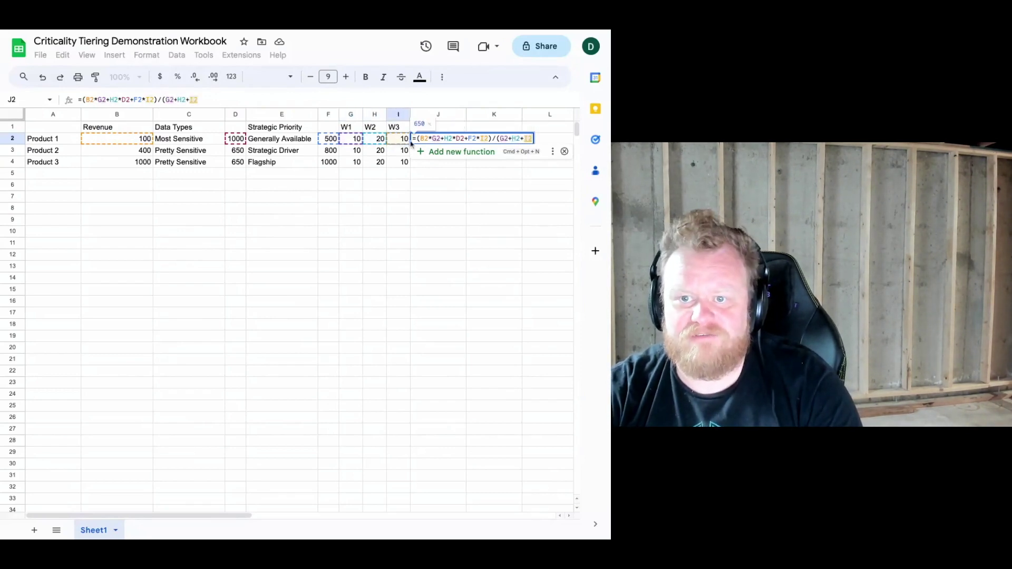
{"action": "key", "text": "Return"}
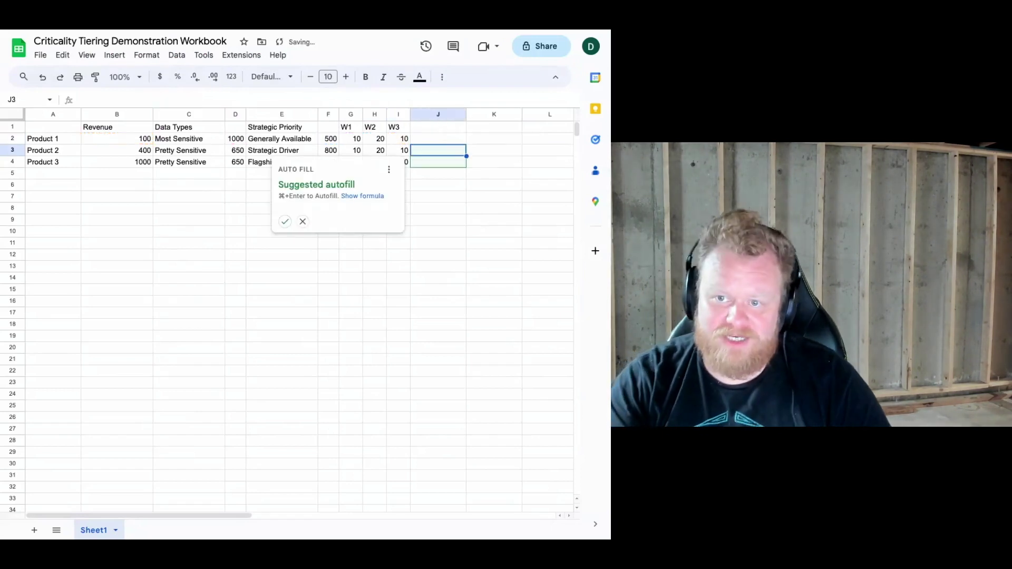
{"action": "key", "text": "Escape"}
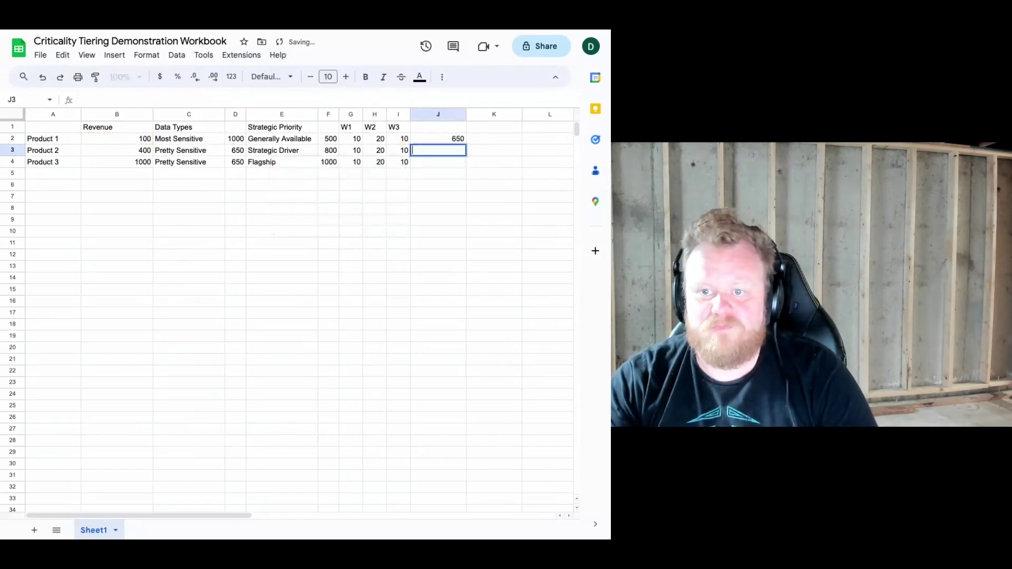
- Fill the weighted average formula from J2 down to J4 for Products 2 and 3
{"action": "left_click", "coordinate": [464, 140]}
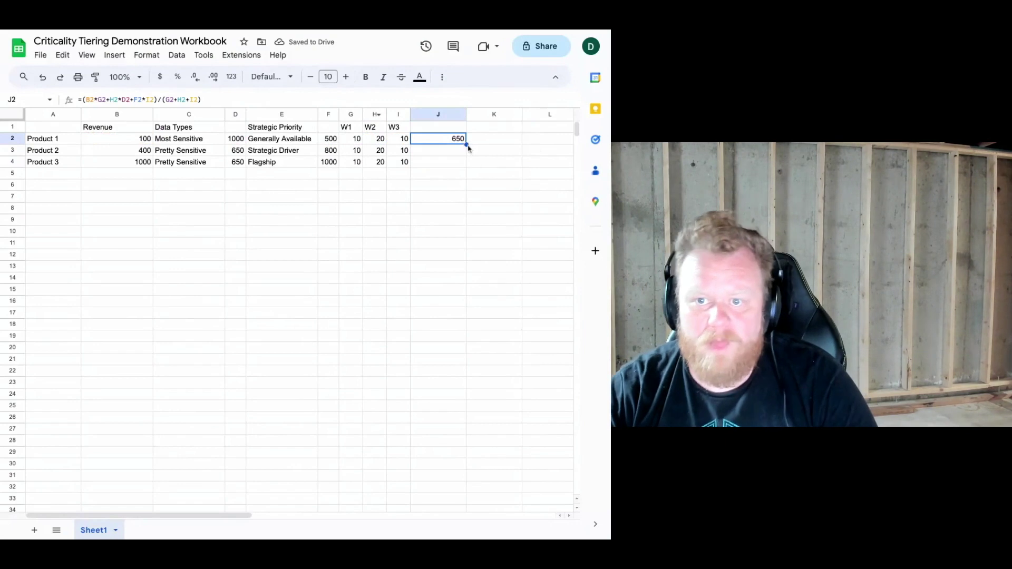
{"action": "left_click_drag", "start_coordinate": [466, 142], "coordinate": [463, 168]}
{"action": "left_click", "coordinate": [436, 185]}
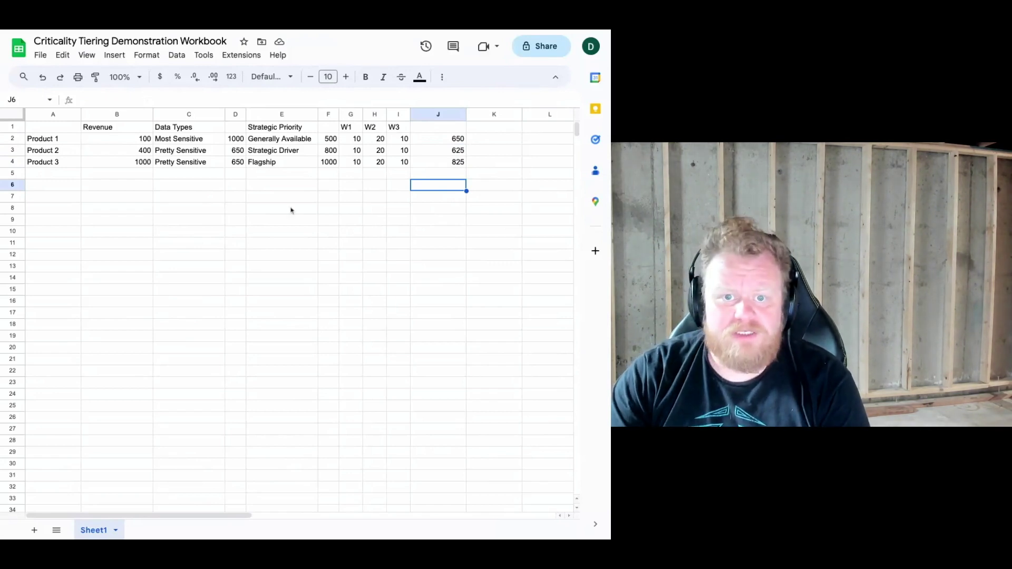
{"action": "left_click", "coordinate": [458, 153]}
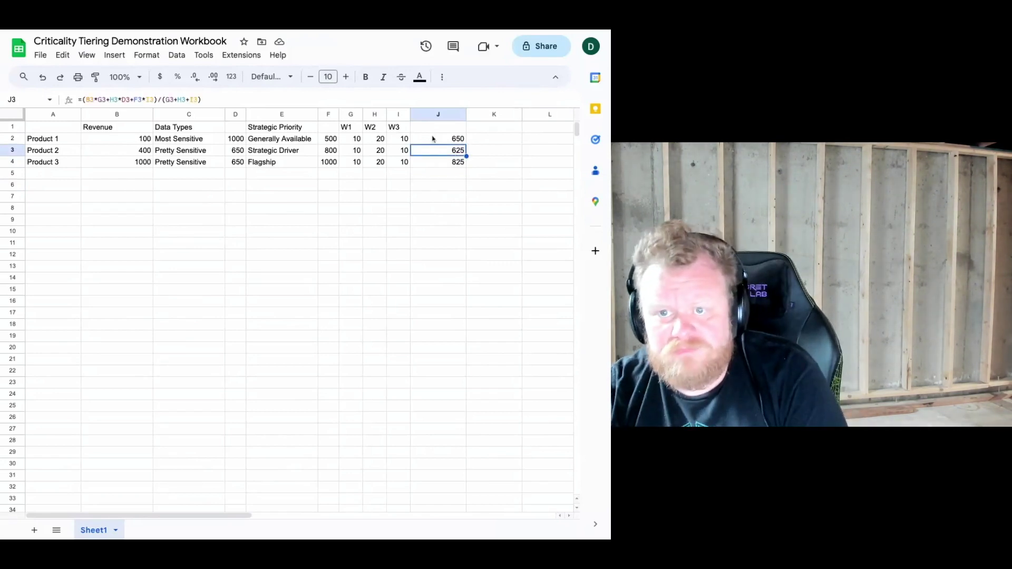
{"action": "left_click", "coordinate": [436, 139]}
{"action": "left_click_drag", "start_coordinate": [442, 160], "coordinate": [440, 146]}
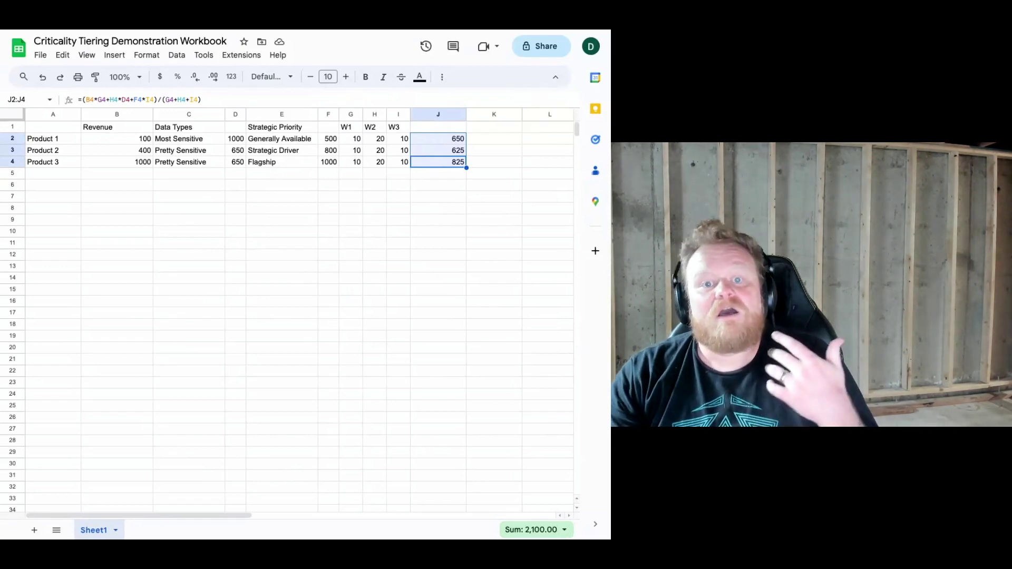
- Set the W1 weight to 100 for Product 1 in G2, copy it to G3:G4, and review the scores in J2:J4
{"action": "left_click", "coordinate": [375, 219]}
{"action": "left_click", "coordinate": [383, 162]}
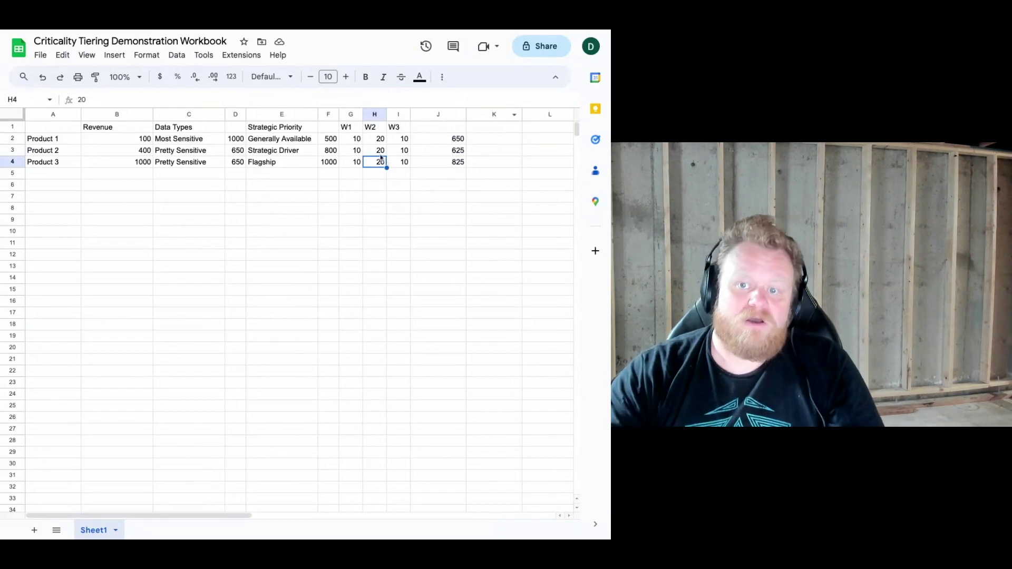
{"action": "left_click", "coordinate": [354, 161]}
{"action": "left_click", "coordinate": [352, 129]}
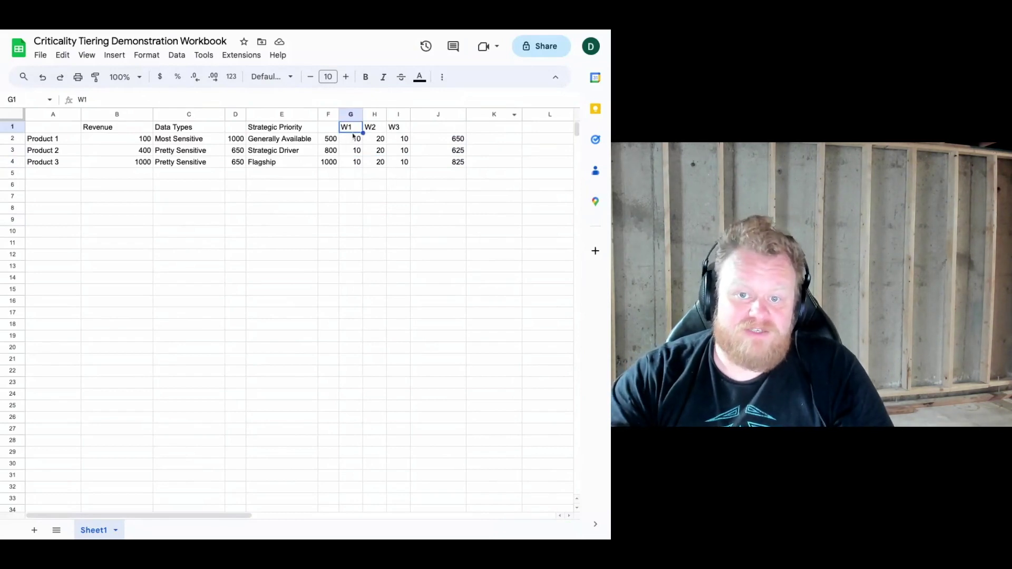
{"action": "left_click", "coordinate": [351, 139]}
{"action": "left_click", "coordinate": [193, 96]}
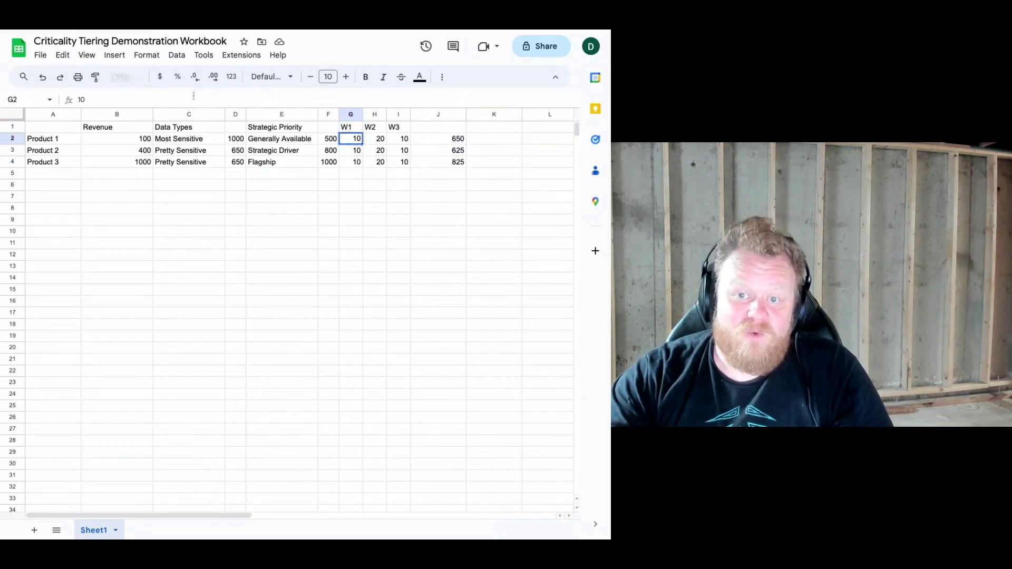
{"action": "type", "text": "0"}
{"action": "key", "text": "Return"}
{"action": "key", "text": "Up"}
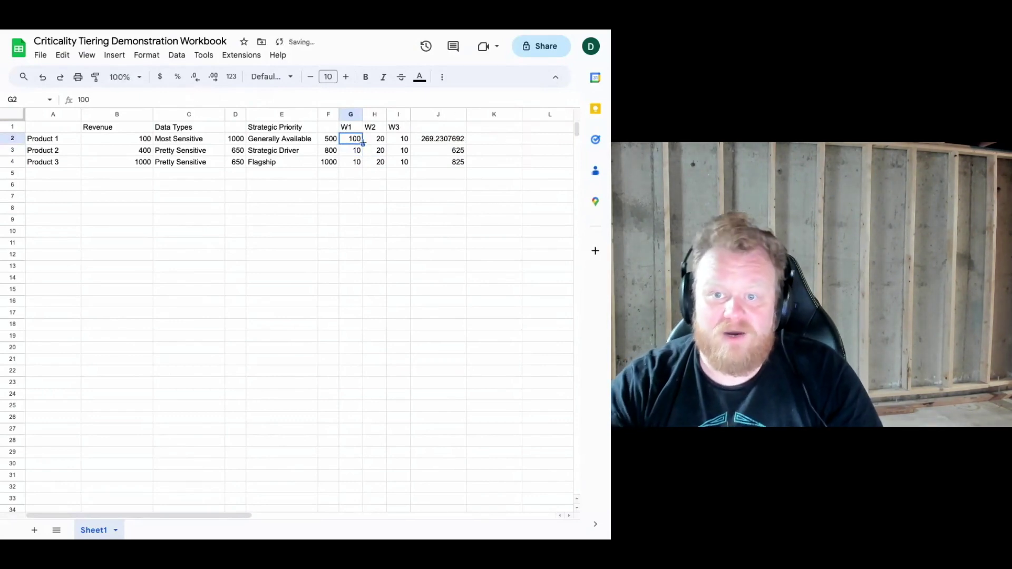
{"action": "left_click_drag", "start_coordinate": [363, 143], "coordinate": [362, 163]}
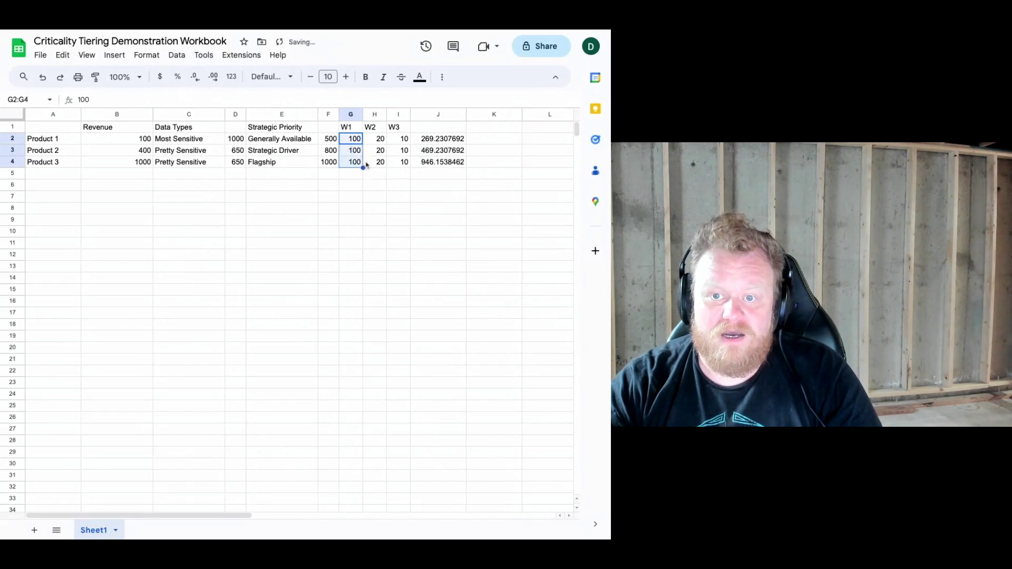
{"action": "left_click", "coordinate": [438, 139]}
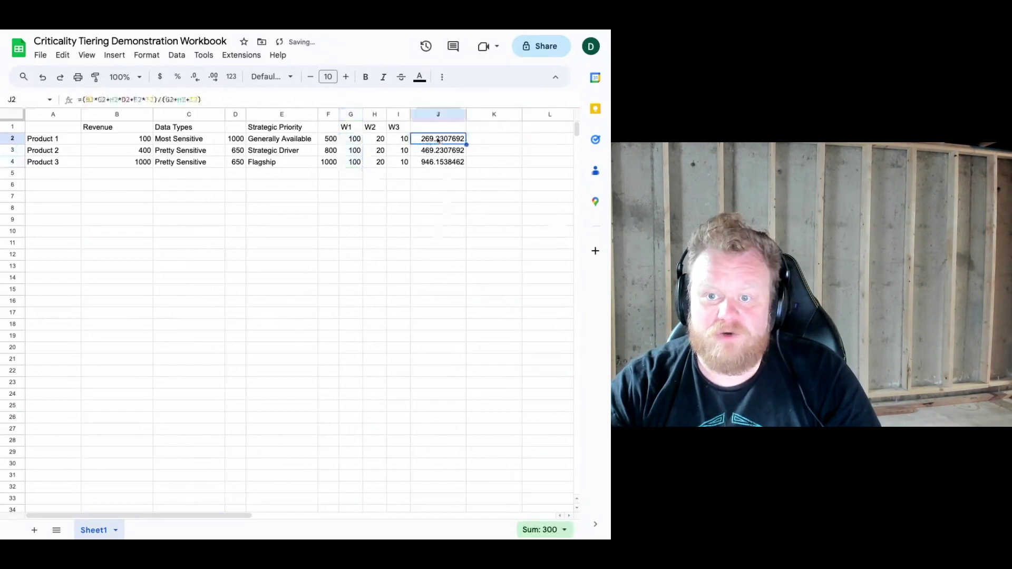
{"action": "left_click", "coordinate": [355, 139]}
{"action": "key", "text": "shift+Down"}
{"action": "key", "text": "shift+Down"}
{"action": "left_click_drag", "start_coordinate": [438, 138], "coordinate": [452, 160]}
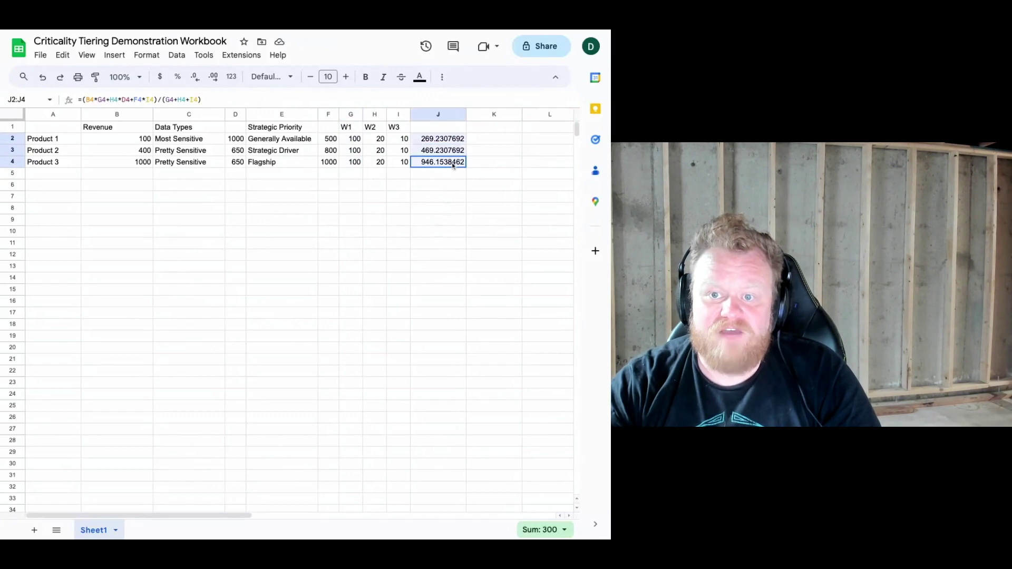
- Set the W1 weight to 1 for all three products in G2:G4
{"action": "left_click", "coordinate": [355, 139]}
{"action": "double_click", "coordinate": [83, 99]}
{"action": "type", "text": "1"}
{"action": "key", "text": "Return"}
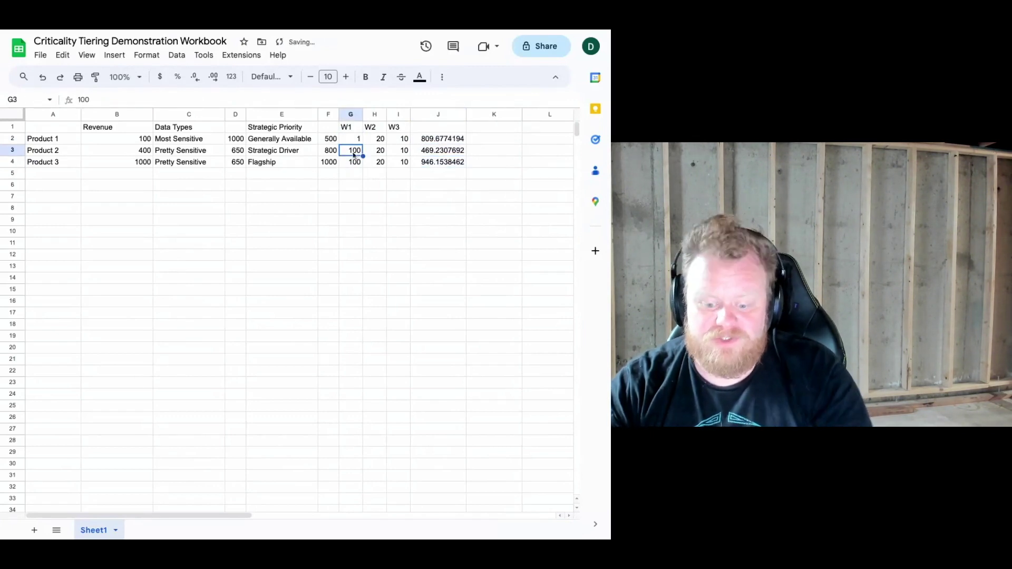
{"action": "double_click", "coordinate": [83, 99]}
{"action": "type", "text": "1"}
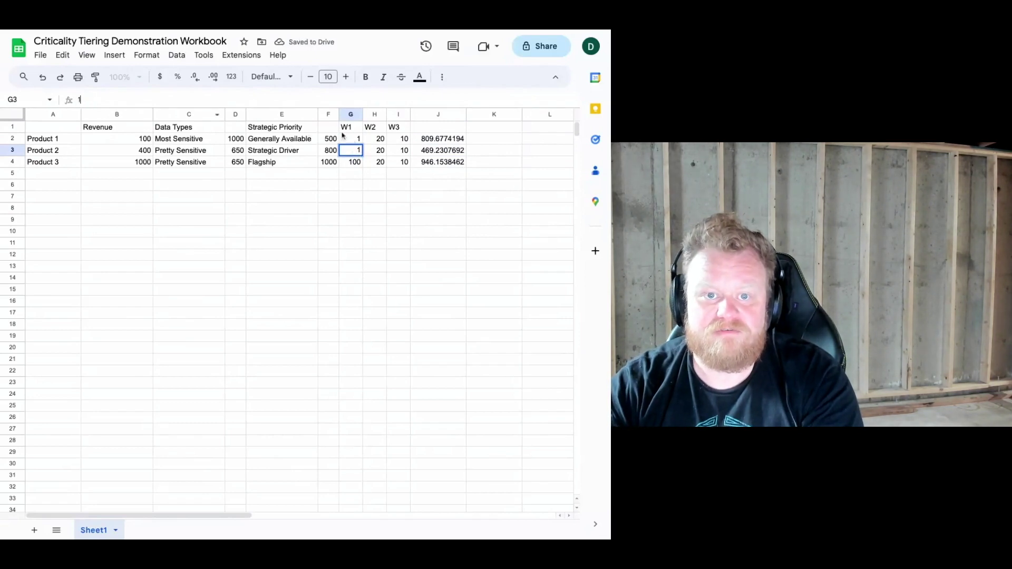
{"action": "key", "text": "Return"}
{"action": "type", "text": "1"}
{"action": "key", "text": "Return"}
{"action": "left_click", "coordinate": [419, 188]}
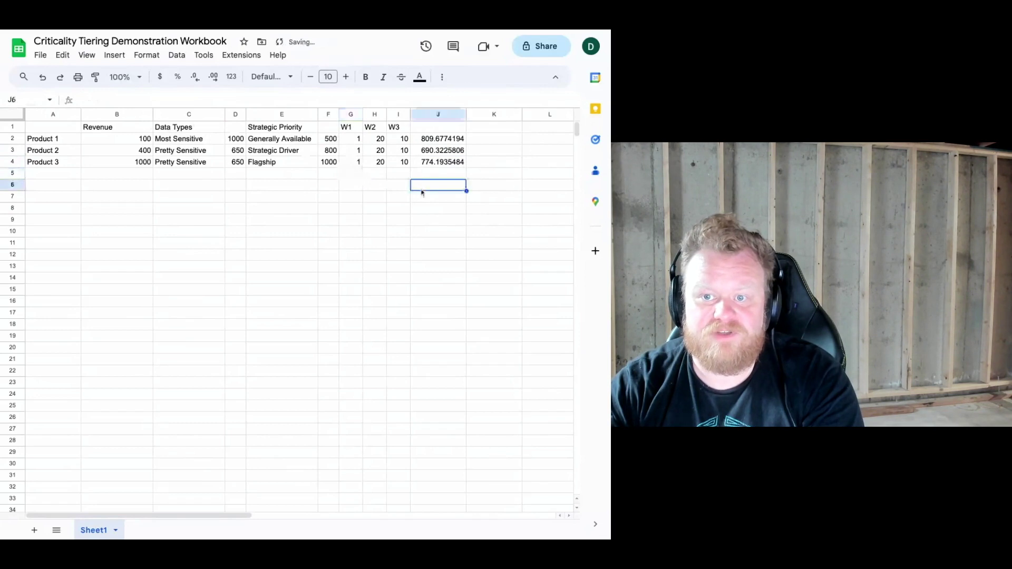
- Reduce the decimal places of the weighted scores in J2:J4 until they display as whole numbers
{"action": "left_click", "coordinate": [435, 140]}
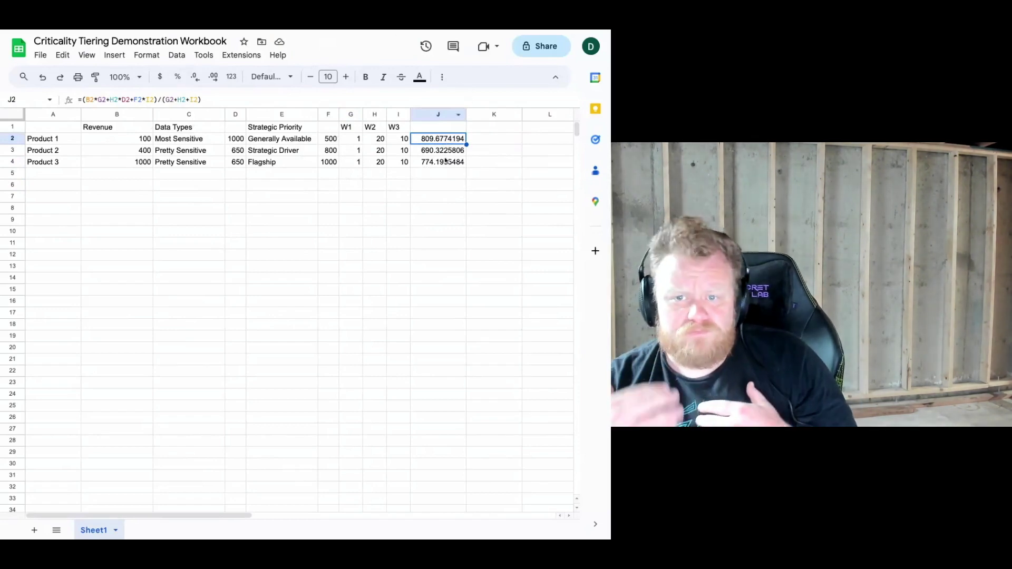
{"action": "left_click_drag", "start_coordinate": [438, 162], "coordinate": [438, 138]}
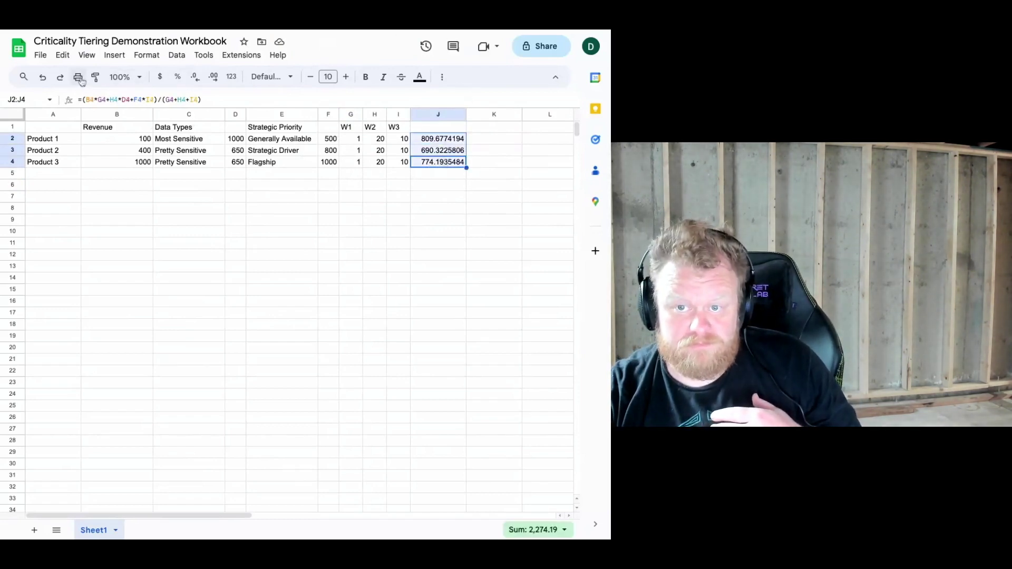
{"action": "left_click", "coordinate": [195, 77]}
{"action": "left_click", "coordinate": [195, 77]}
{"action": "left_click", "coordinate": [195, 77]}
{"action": "left_click", "coordinate": [195, 77]}
{"action": "left_click", "coordinate": [195, 78]}
{"action": "left_click", "coordinate": [195, 77]}
{"action": "left_click", "coordinate": [195, 78]}
{"action": "left_click", "coordinate": [314, 174]}
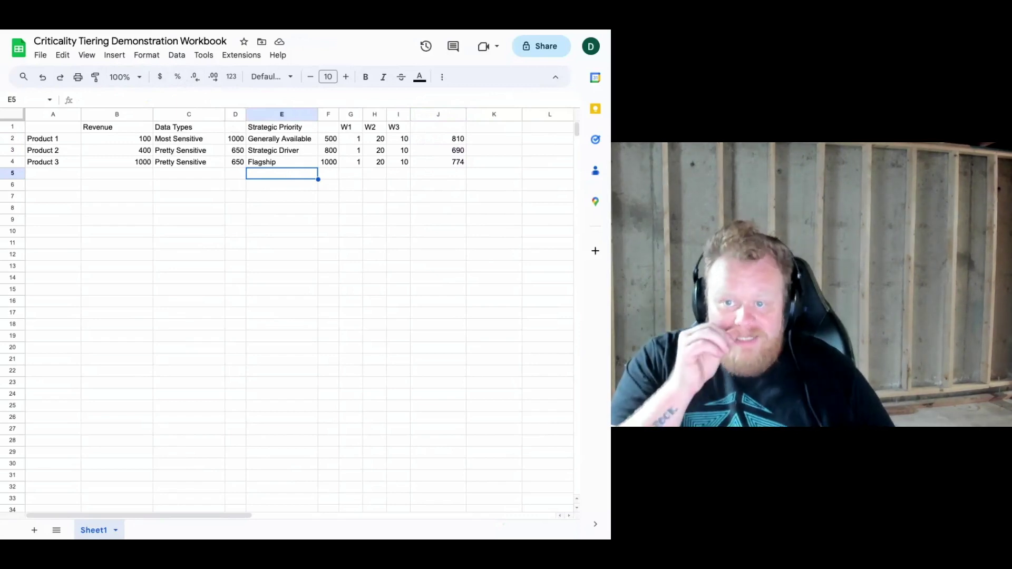
- Select Product 1's row from its score back to its revenue, B2:J2, to examine its values and weights
{"action": "left_click", "coordinate": [446, 139]}
{"action": "key", "text": "shift+Left"}
{"action": "key", "text": "shift+Left"}
{"action": "key", "text": "shift+Left"}
{"action": "key", "text": "shift+Left"}
{"action": "key", "text": "shift+Left"}
{"action": "key", "text": "shift+Left"}
{"action": "key", "text": "shift+Left"}
{"action": "key", "text": "shift+Left"}
{"action": "key", "text": "shift+Left"}
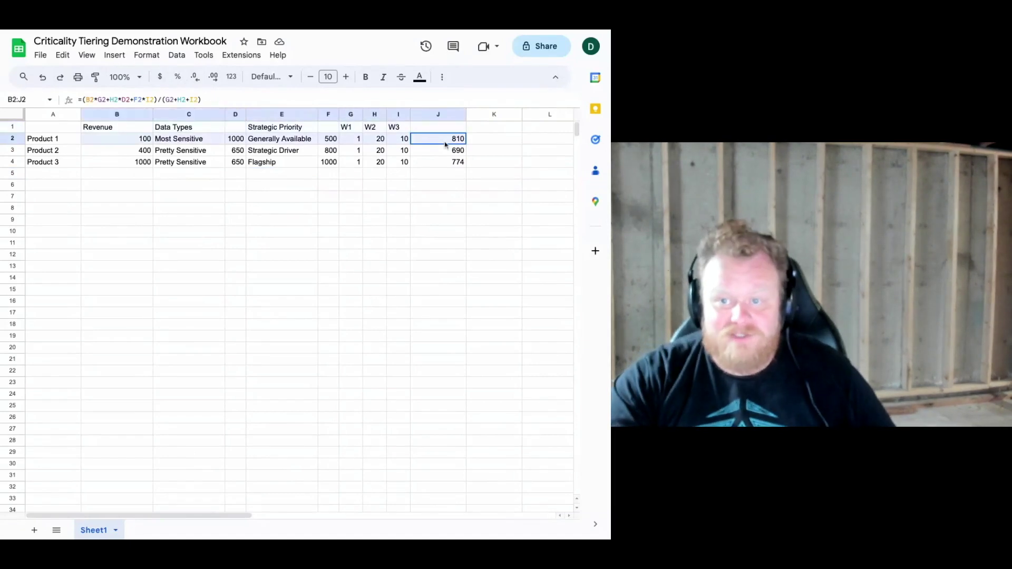